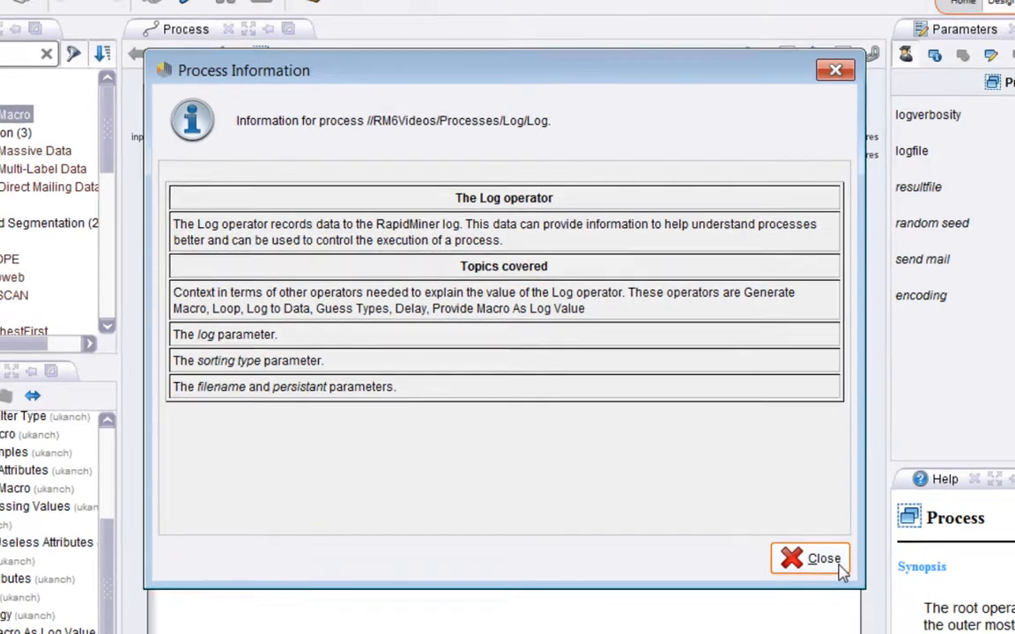
Close the process information and review the macro expressions defined in the main process's Generate Macro operator, leaving the list unedited
{"action": "left_click", "coordinate": [864, 604]}
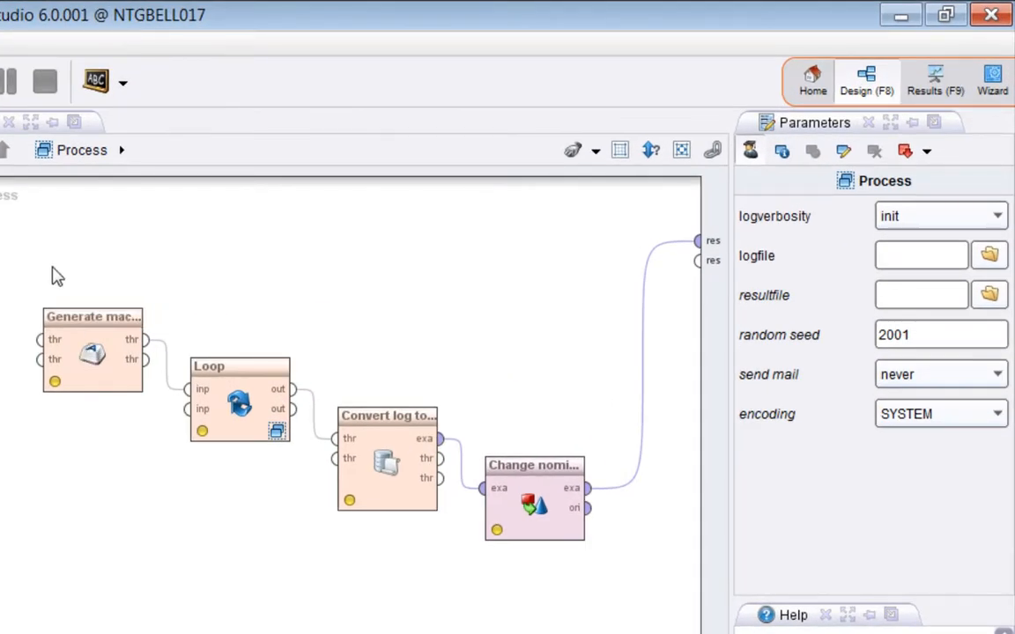
{"action": "left_click", "coordinate": [81, 336]}
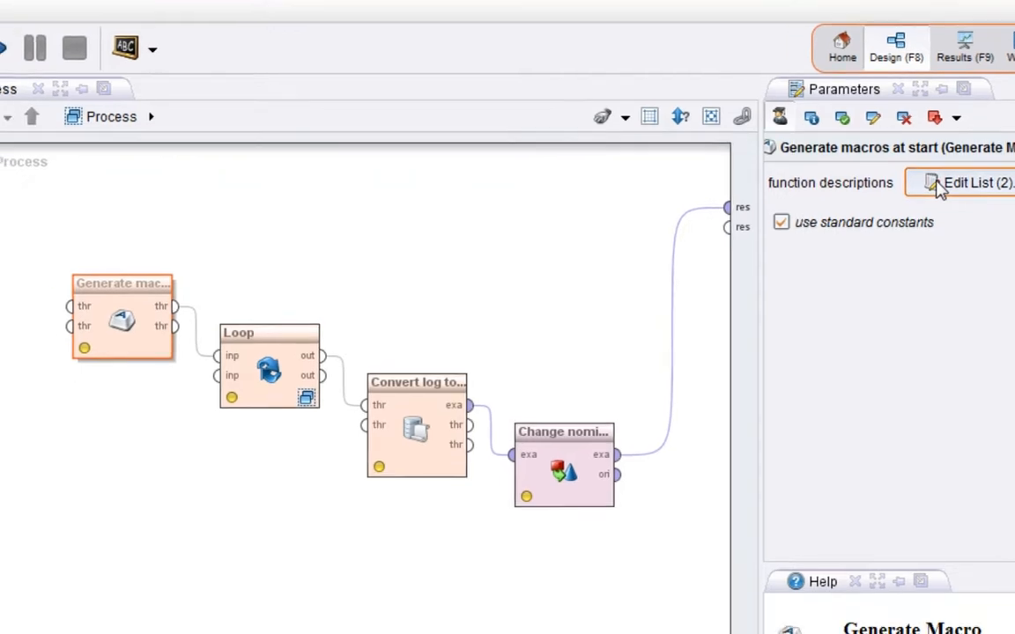
{"action": "left_click", "coordinate": [905, 218]}
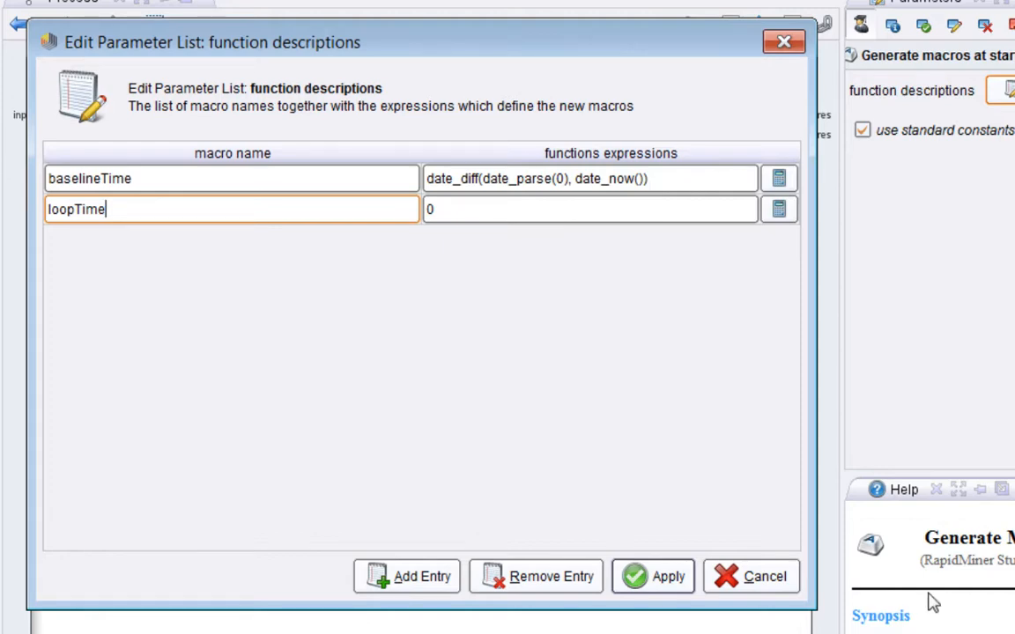
{"action": "left_click", "coordinate": [763, 577]}
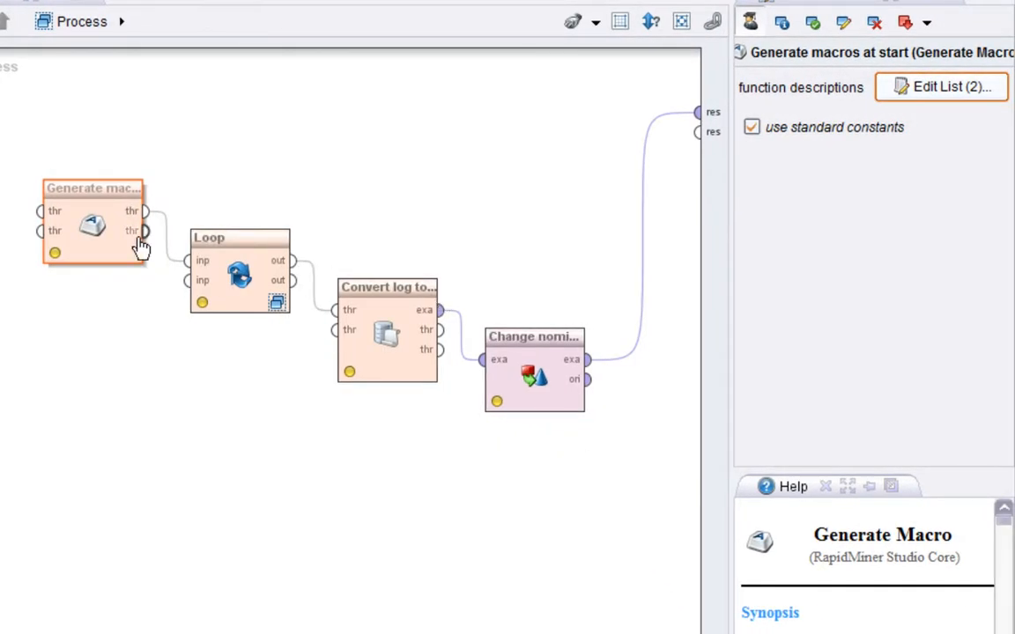
Check the Loop operator's parameters, and inspect the Delay and Log operators inside its subprocess
{"action": "left_click", "coordinate": [262, 288]}
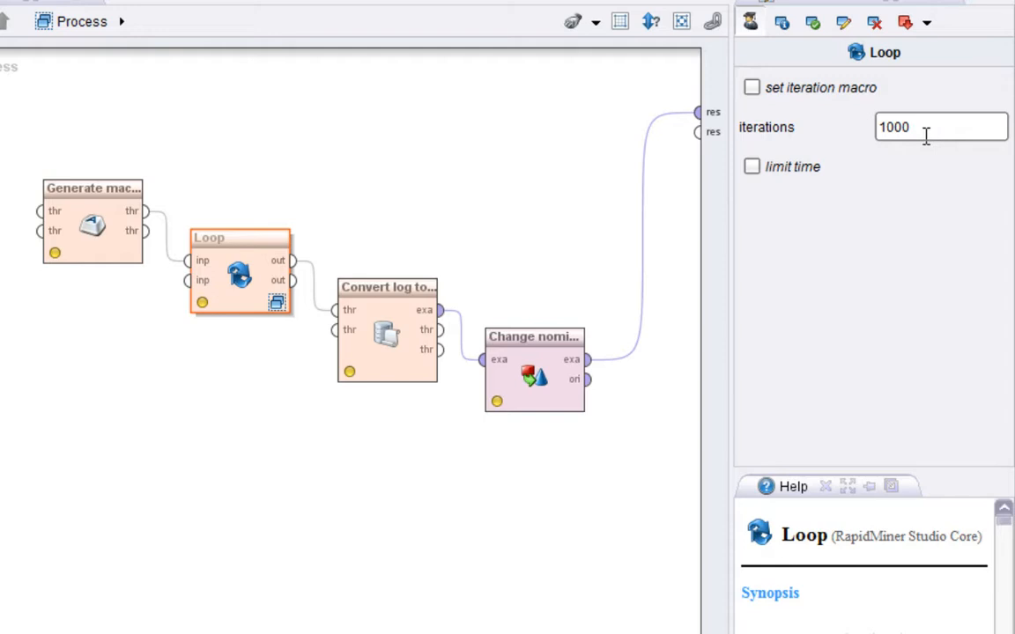
{"action": "left_click", "coordinate": [277, 304]}
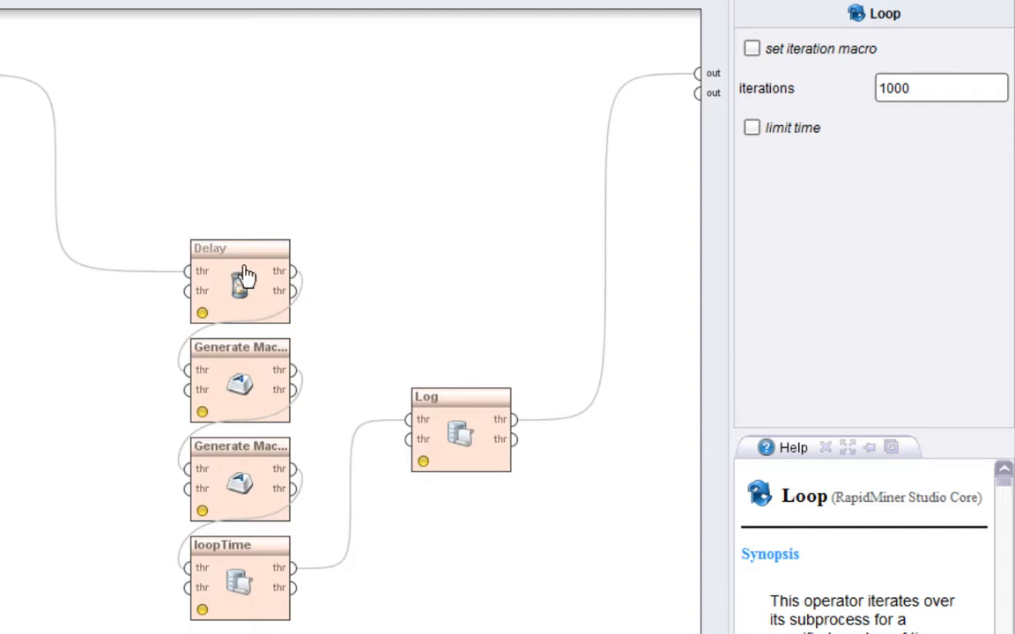
{"action": "left_click", "coordinate": [260, 297]}
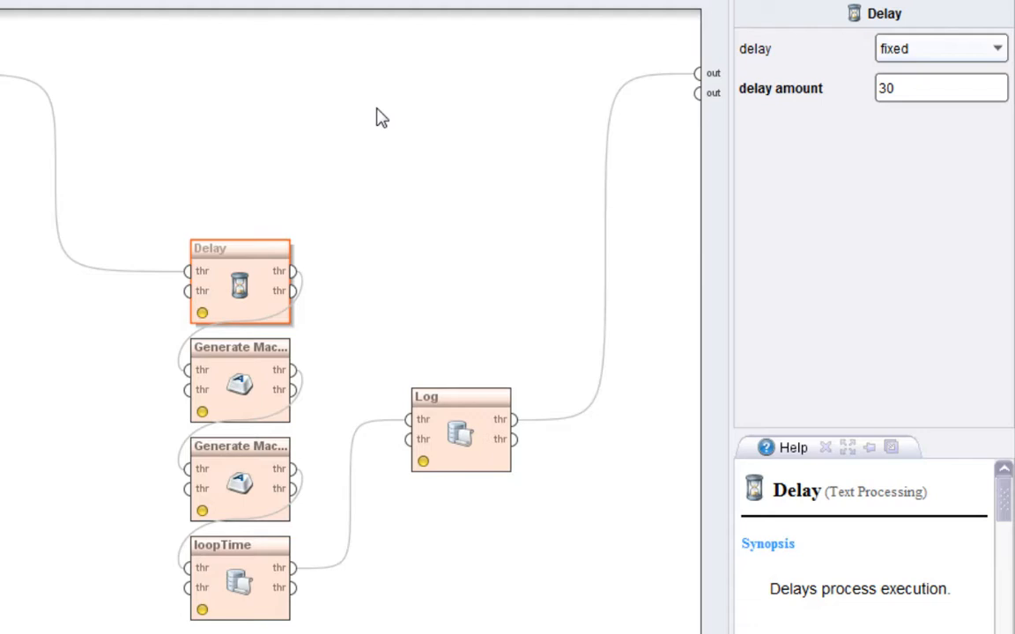
{"action": "left_click", "coordinate": [469, 412]}
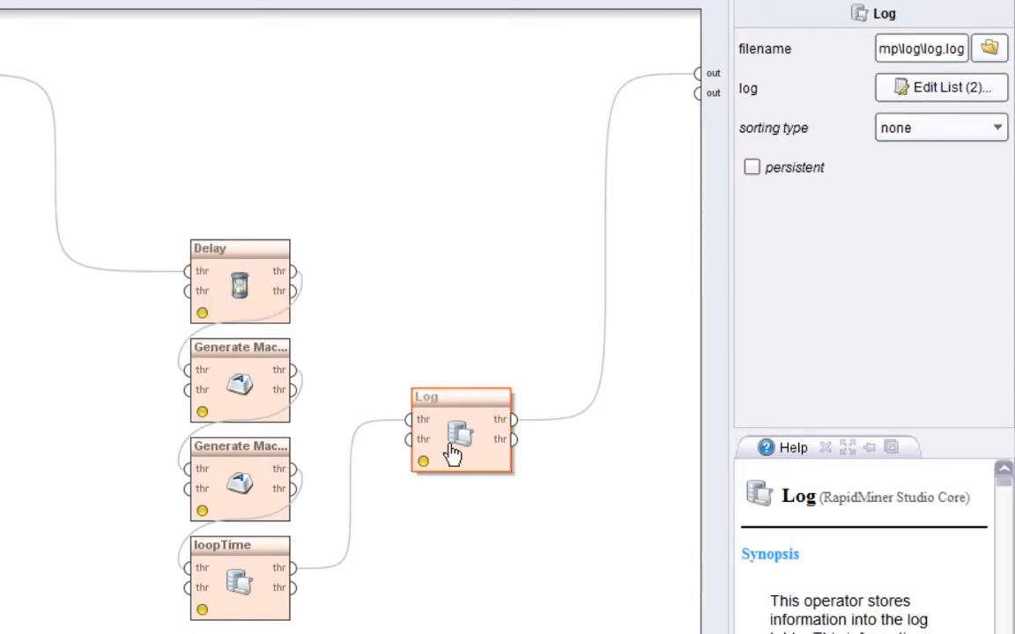
Review the function descriptions of both Generate Macro operators inside the loop, closing each list without editing it
{"action": "left_click", "coordinate": [226, 358]}
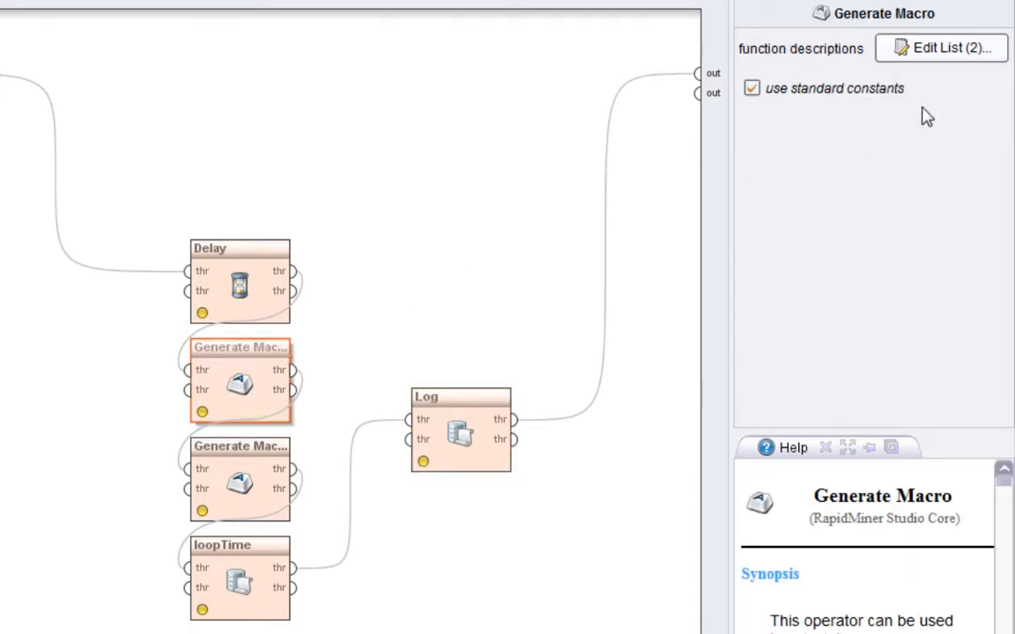
{"action": "left_click", "coordinate": [923, 50]}
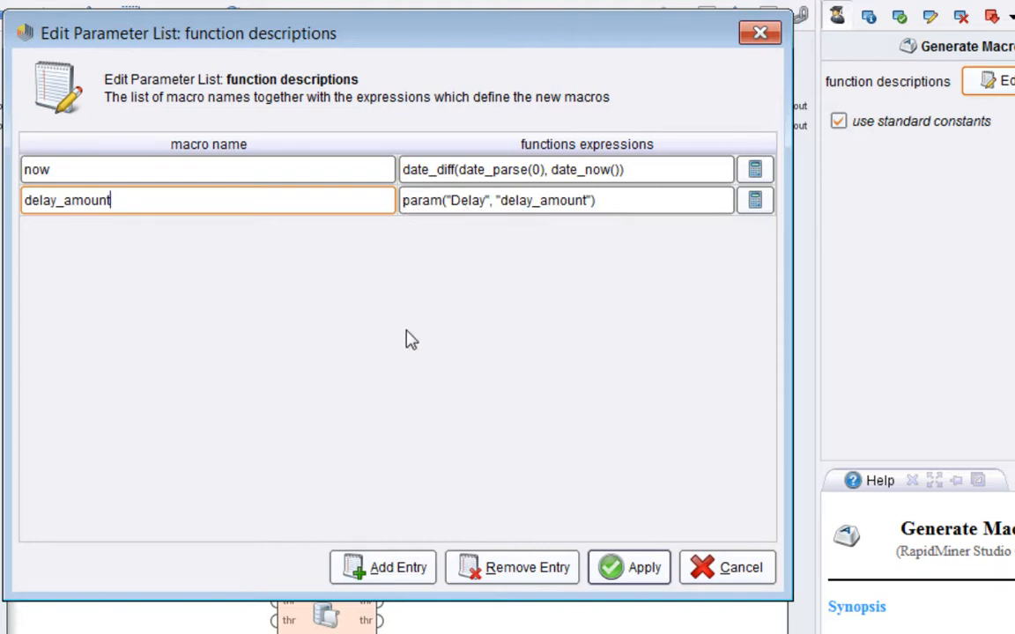
{"action": "left_click", "coordinate": [751, 577]}
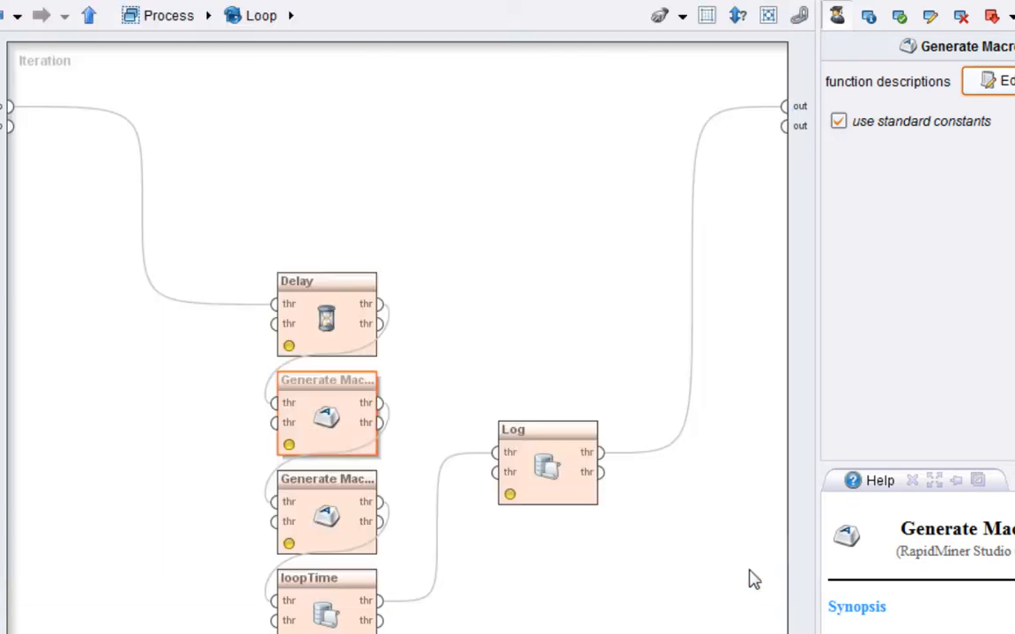
{"action": "left_click", "coordinate": [340, 481]}
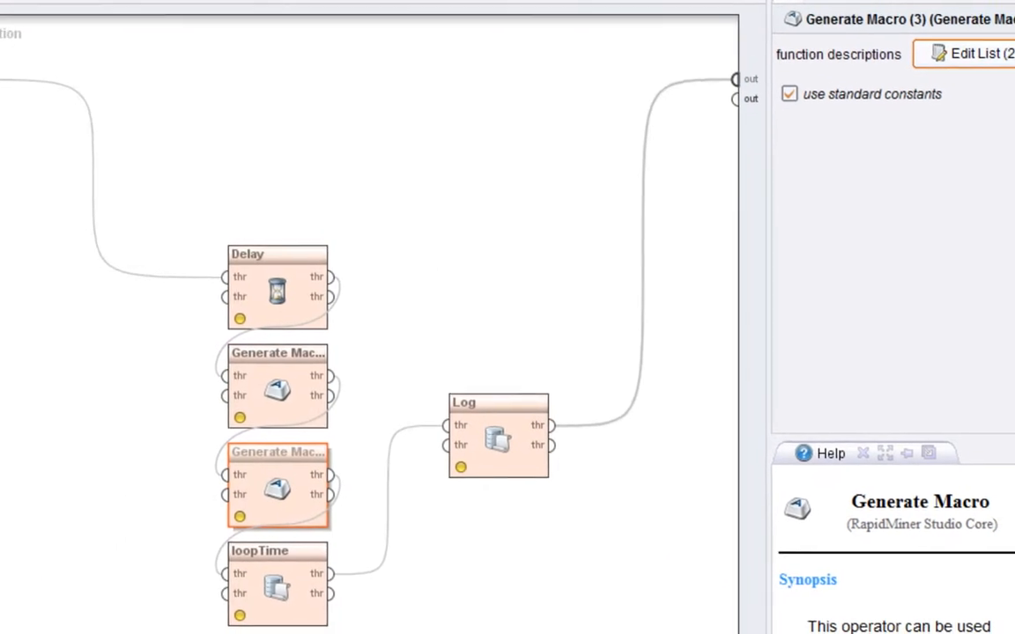
{"action": "left_click", "coordinate": [1009, 88]}
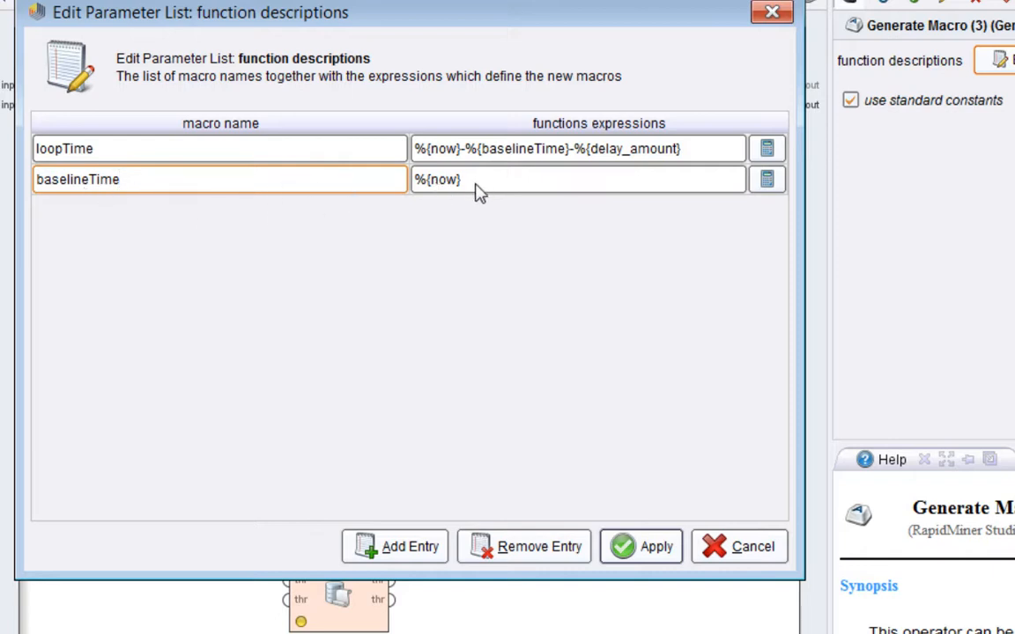
{"action": "left_click", "coordinate": [641, 546]}
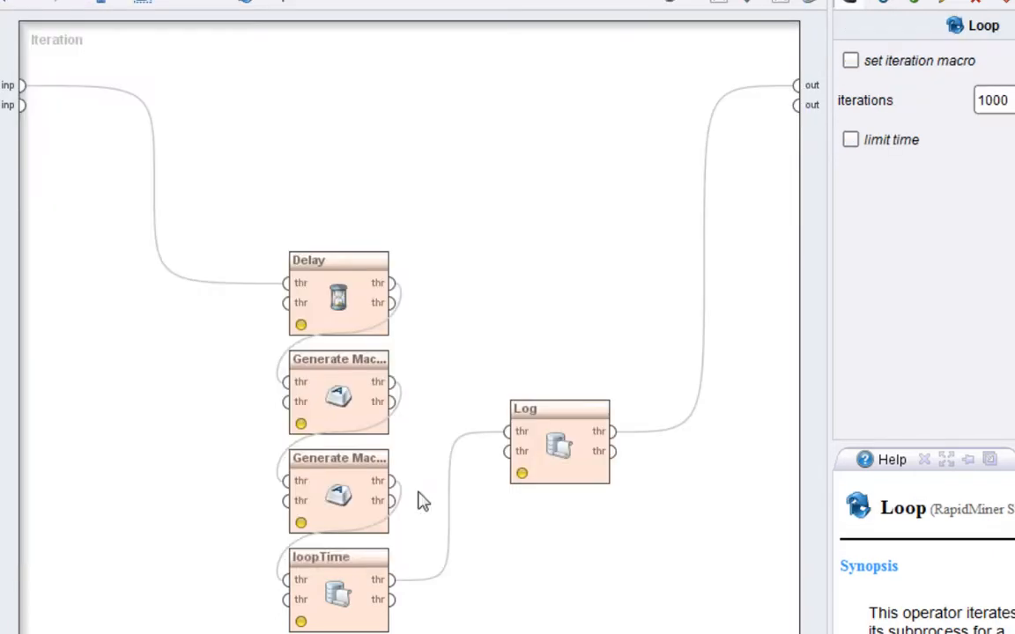
Inspect the macro name parameter of the loopTime operator (Provide Macro as Log Value)
{"action": "left_click", "coordinate": [385, 562]}
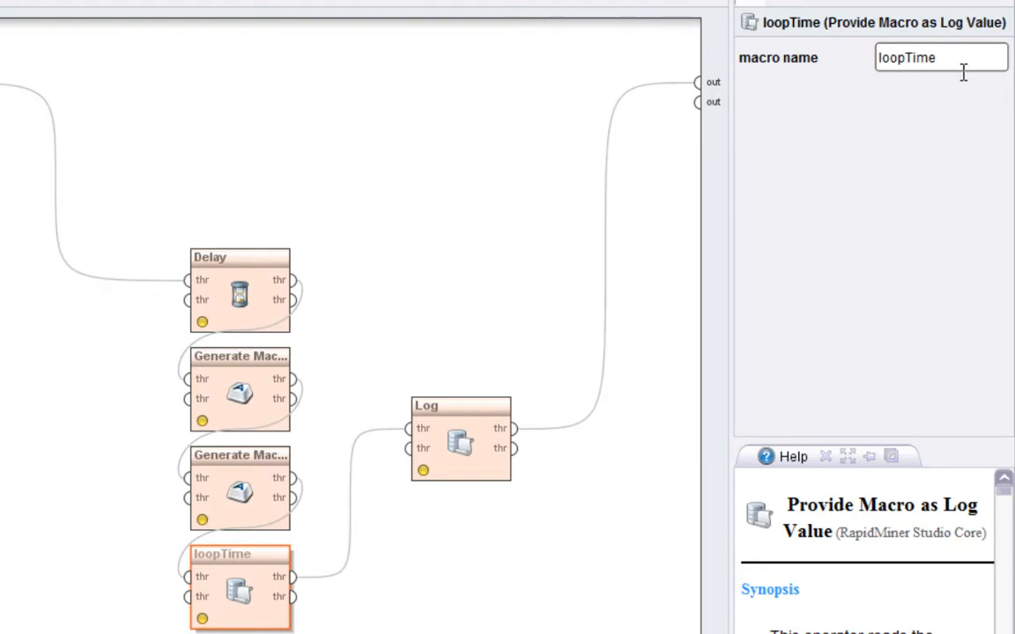
{"action": "left_click_drag", "start_coordinate": [964, 70], "coordinate": [875, 77]}
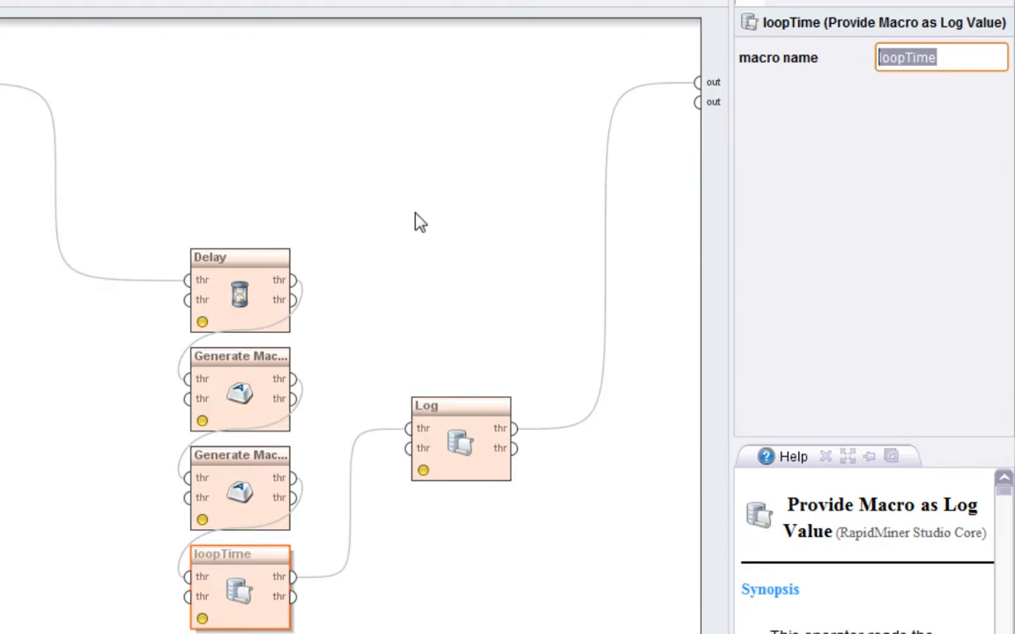
{"action": "left_click", "coordinate": [433, 310]}
{"action": "left_click", "coordinate": [242, 593]}
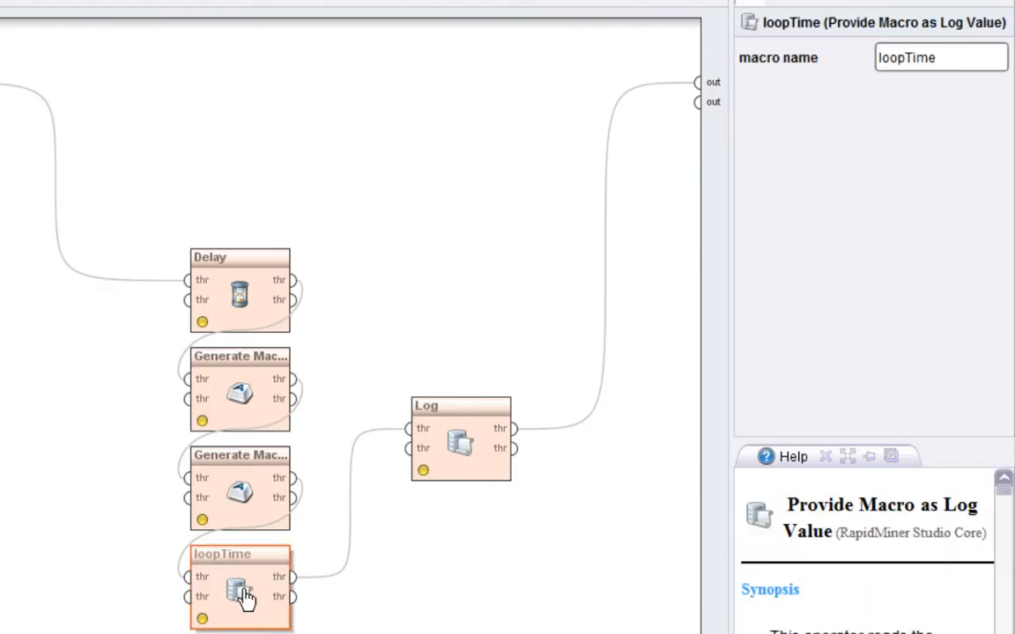
Open the Log operator's log list and examine the operator, type and value choices for the applyCount column, keeping Loop, value and iteration
{"action": "left_click", "coordinate": [486, 440]}
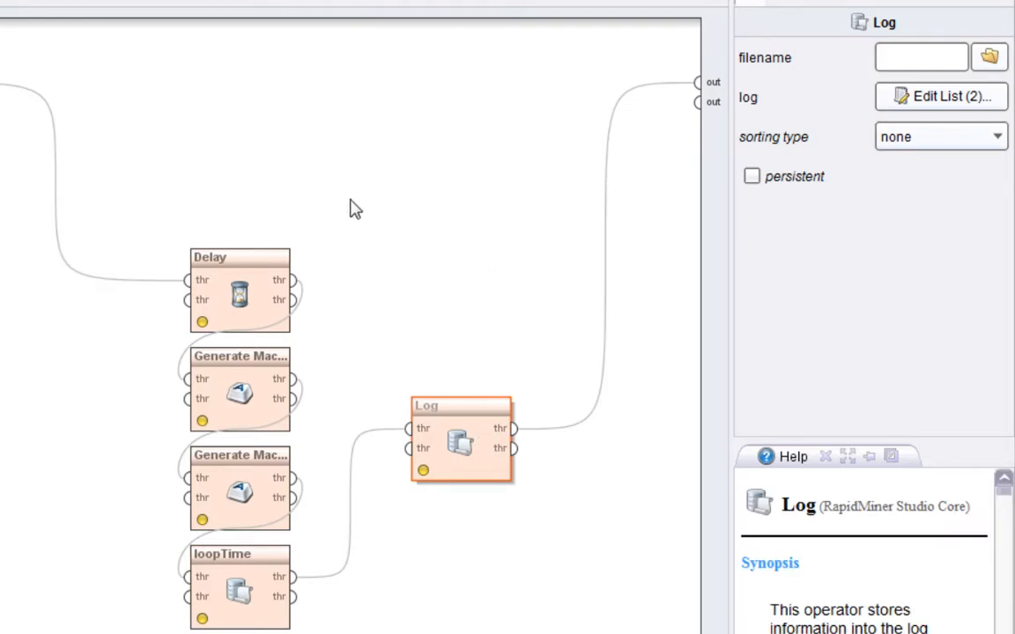
{"action": "left_click", "coordinate": [936, 99]}
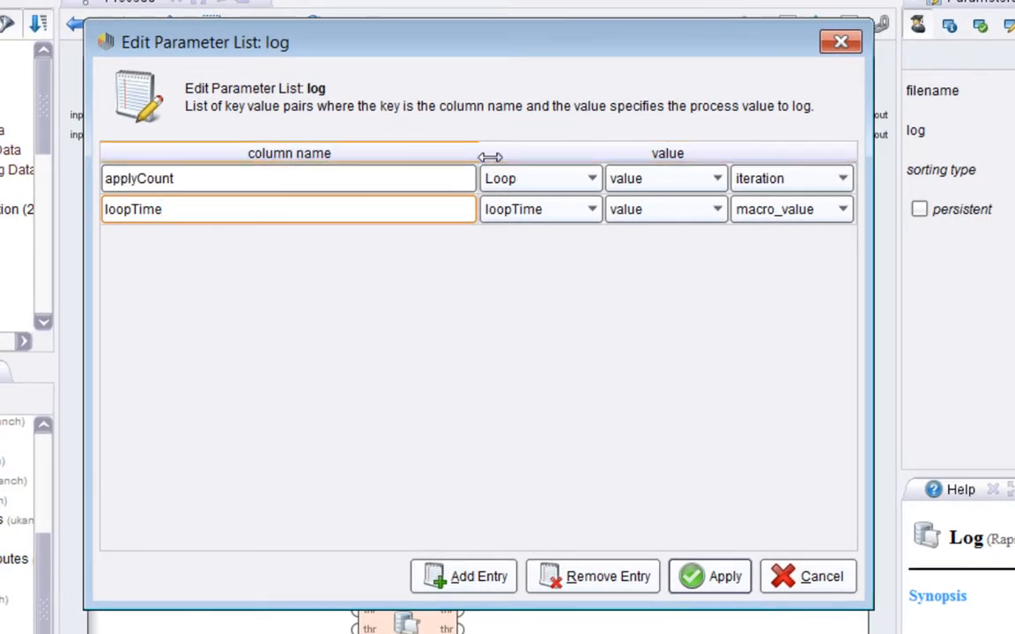
{"action": "left_click", "coordinate": [596, 182]}
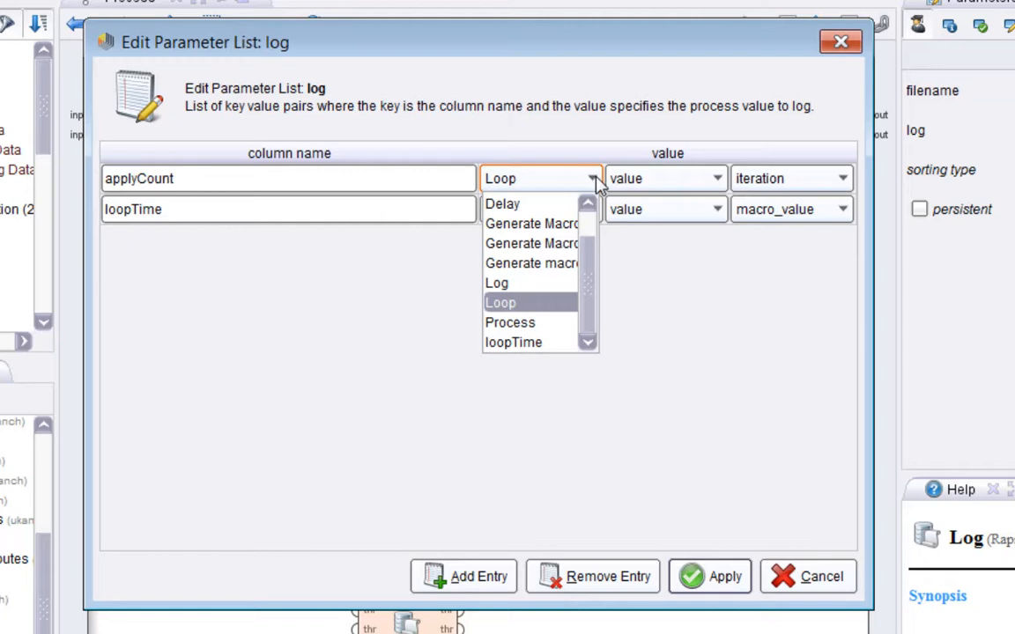
{"action": "left_click_drag", "start_coordinate": [589, 265], "coordinate": [587, 297]}
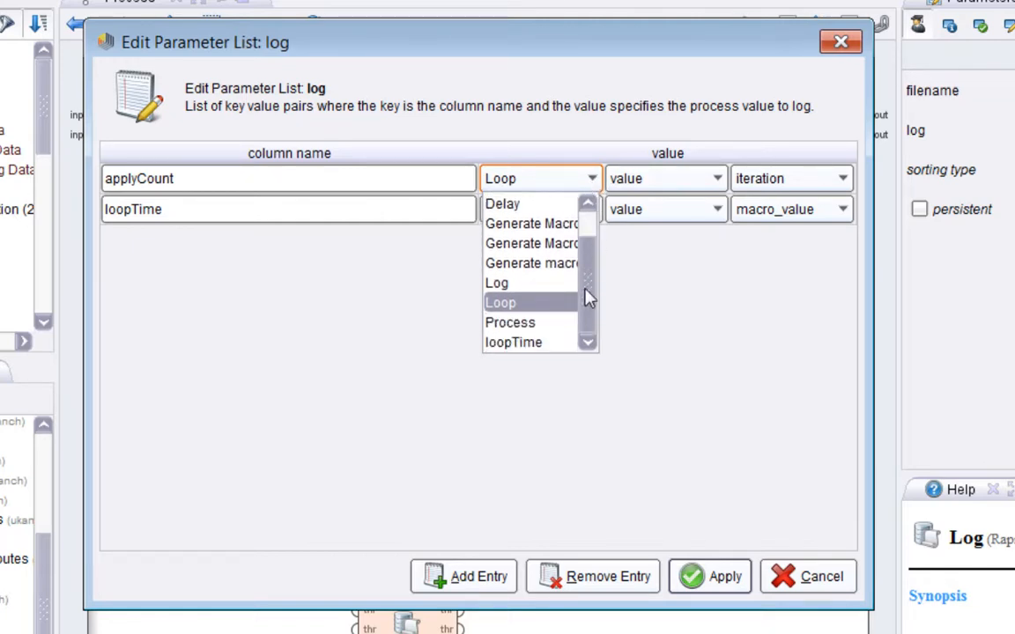
{"action": "left_click", "coordinate": [511, 341]}
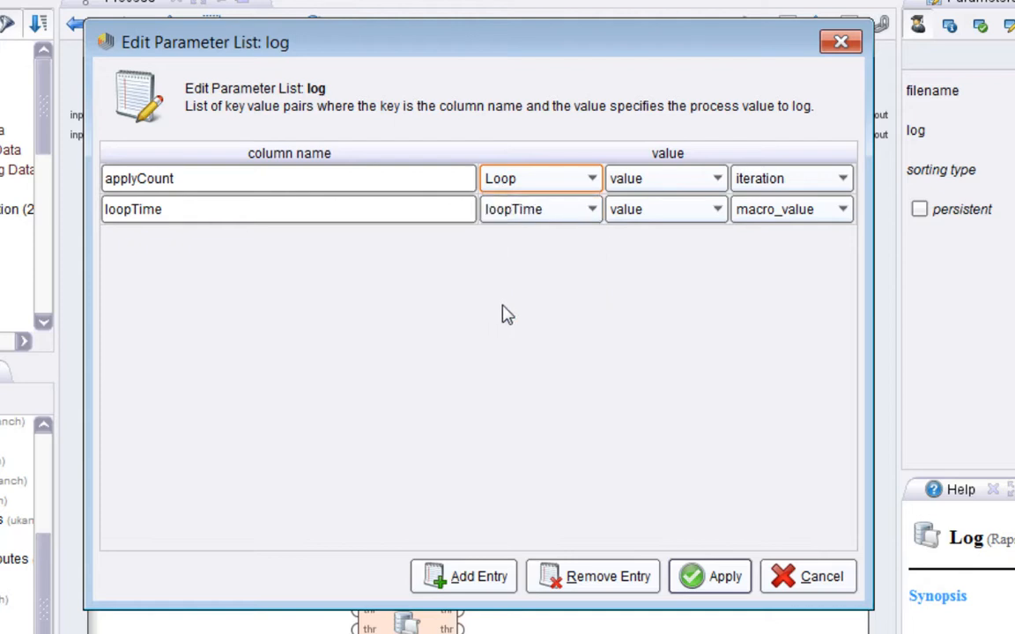
{"action": "left_click", "coordinate": [719, 181]}
{"action": "left_click", "coordinate": [722, 180]}
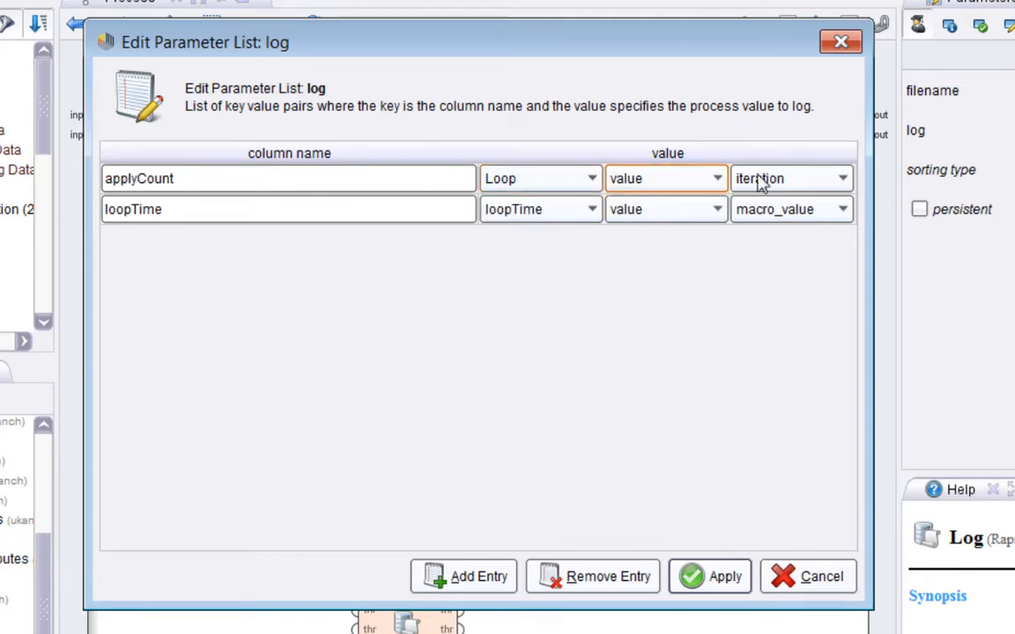
{"action": "left_click", "coordinate": [844, 181]}
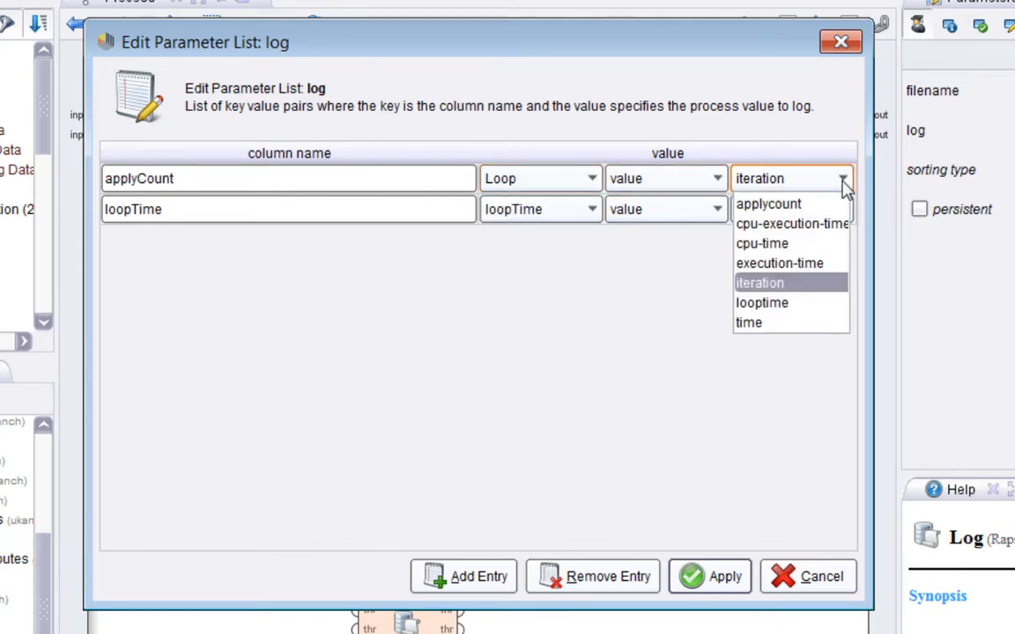
{"action": "left_click", "coordinate": [782, 289]}
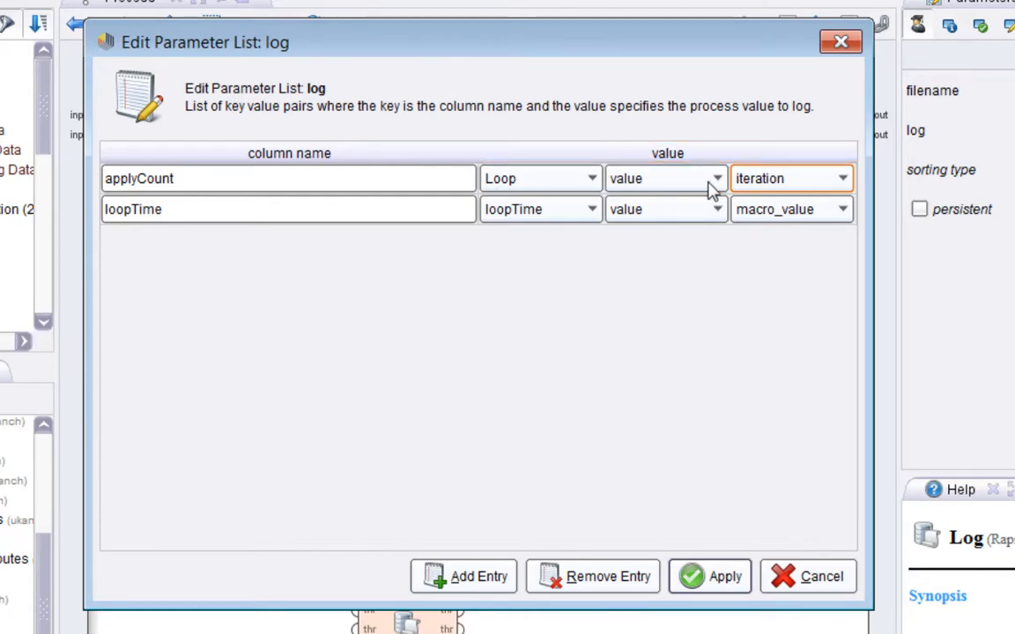
Check the two column names and the loopTime entry's operator choices, and cancel the log list without changes
{"action": "left_click", "coordinate": [207, 191]}
{"action": "left_click_drag", "start_coordinate": [211, 191], "coordinate": [39, 186]}
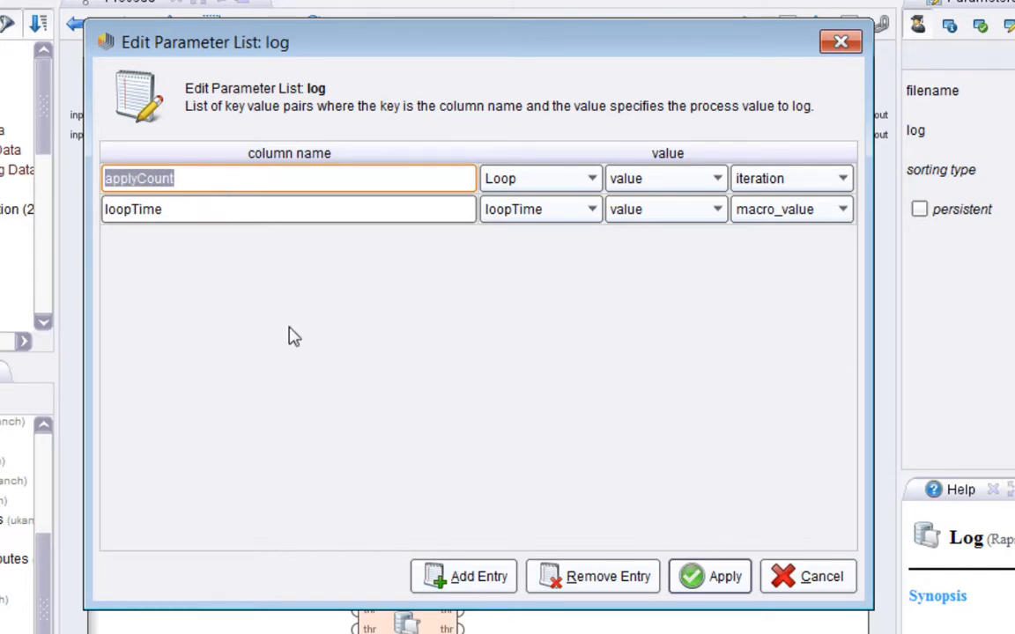
{"action": "left_click", "coordinate": [319, 212]}
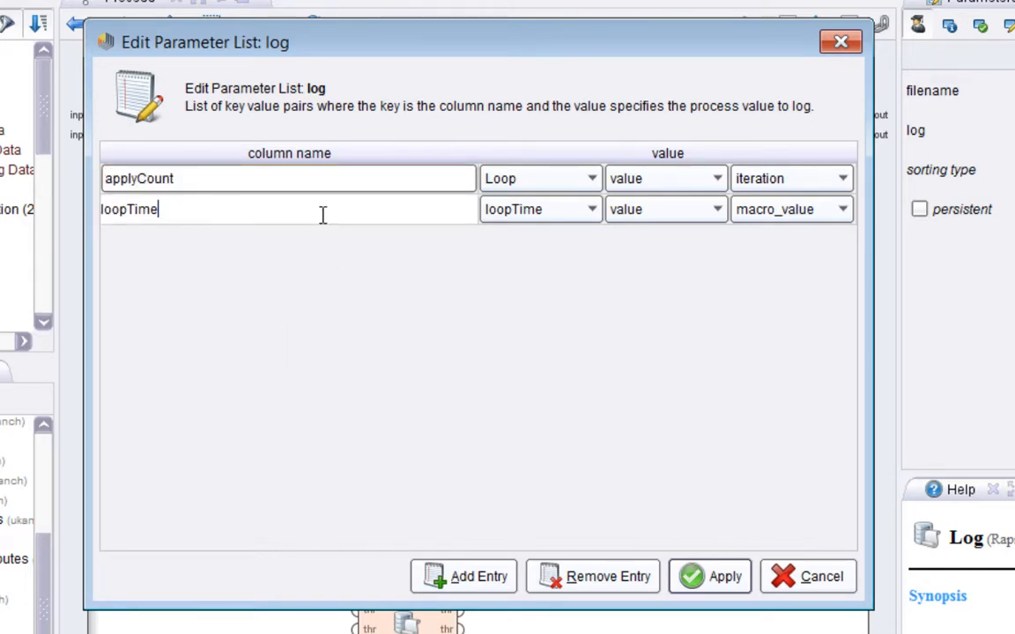
{"action": "left_click", "coordinate": [593, 212]}
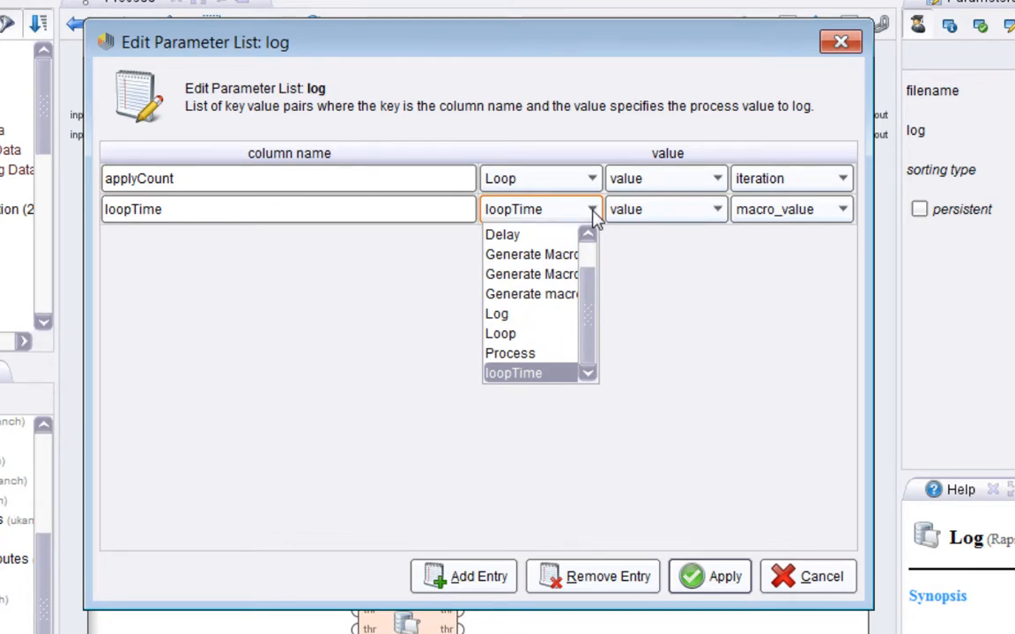
{"action": "left_click", "coordinate": [524, 373]}
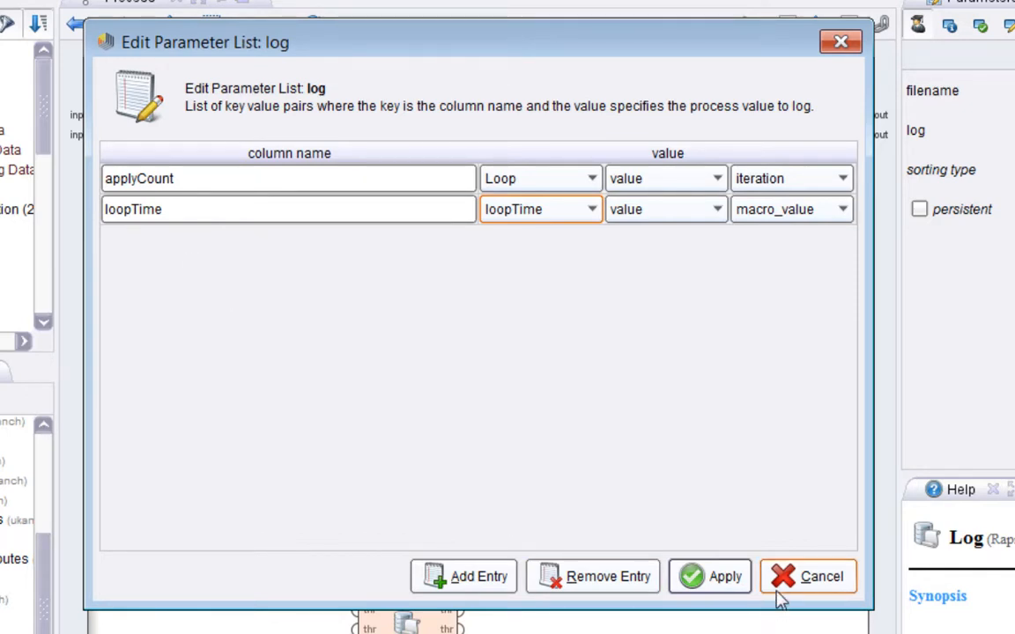
{"action": "left_click", "coordinate": [809, 595]}
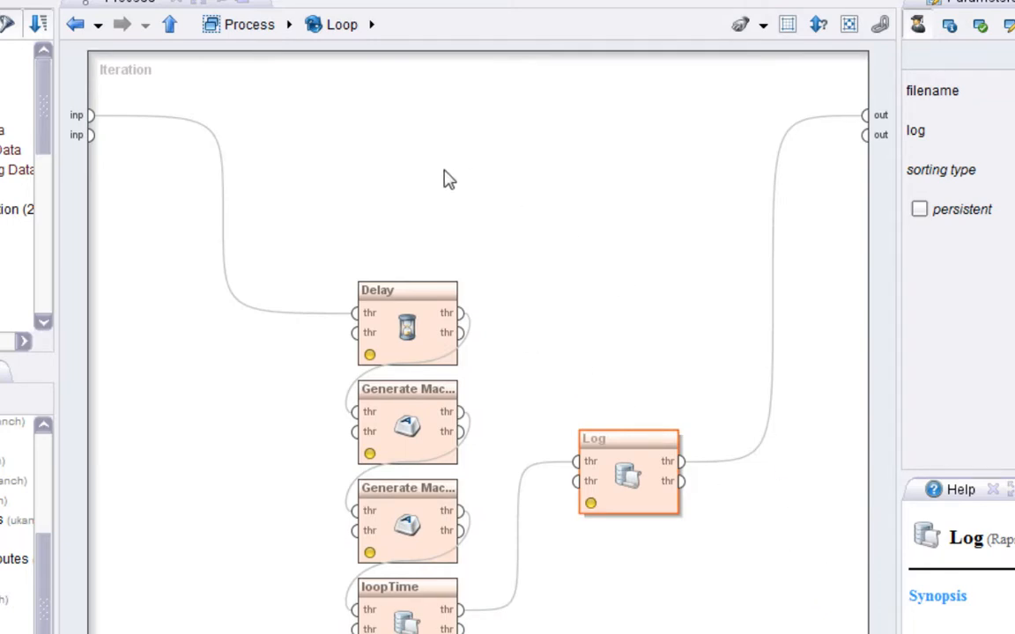
Return to the main process and inspect the parameters of the Log to Data, Guess Types and Loop operators
{"action": "left_click", "coordinate": [171, 32]}
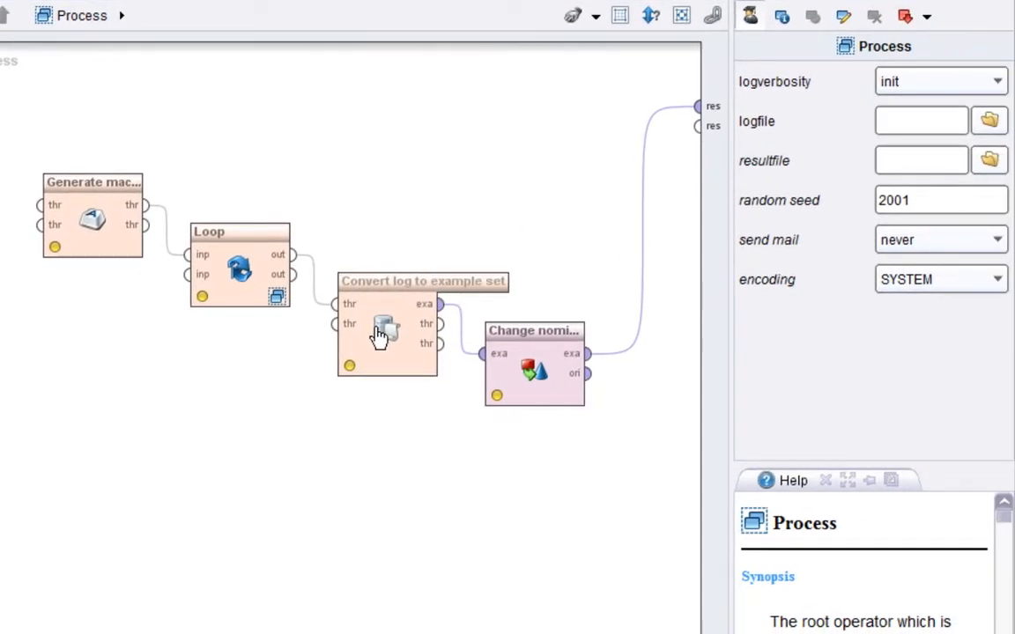
{"action": "left_click", "coordinate": [378, 336]}
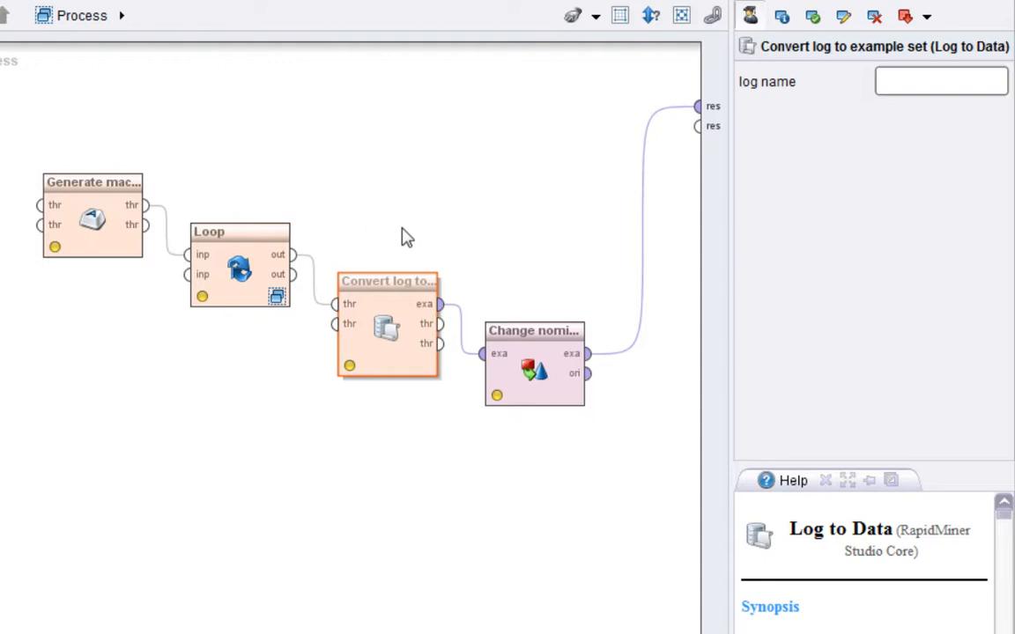
{"action": "left_click", "coordinate": [520, 360]}
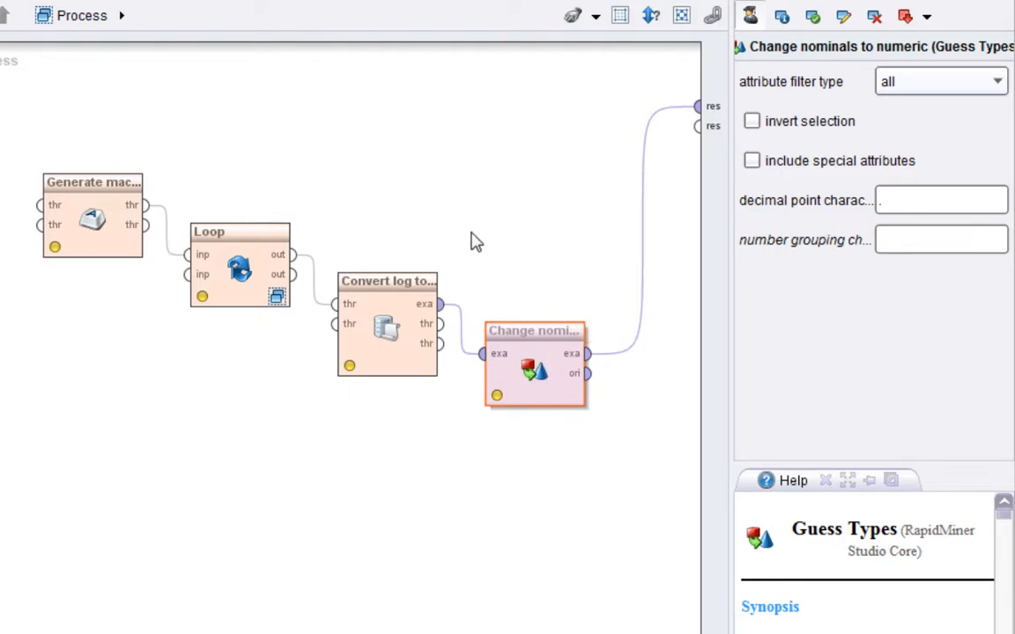
{"action": "left_click", "coordinate": [156, 365]}
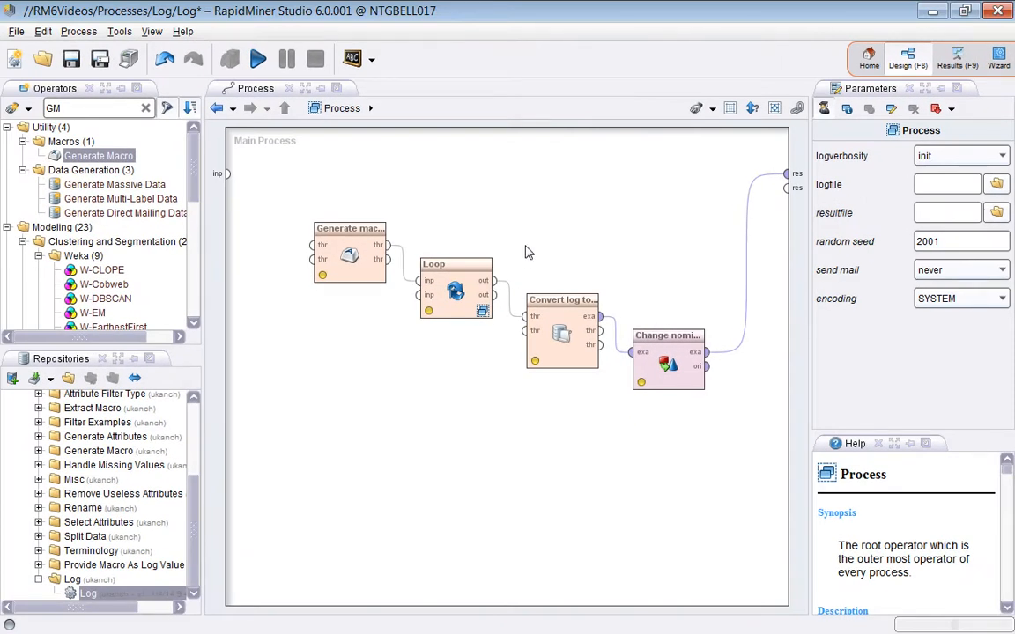
{"action": "left_click", "coordinate": [449, 283]}
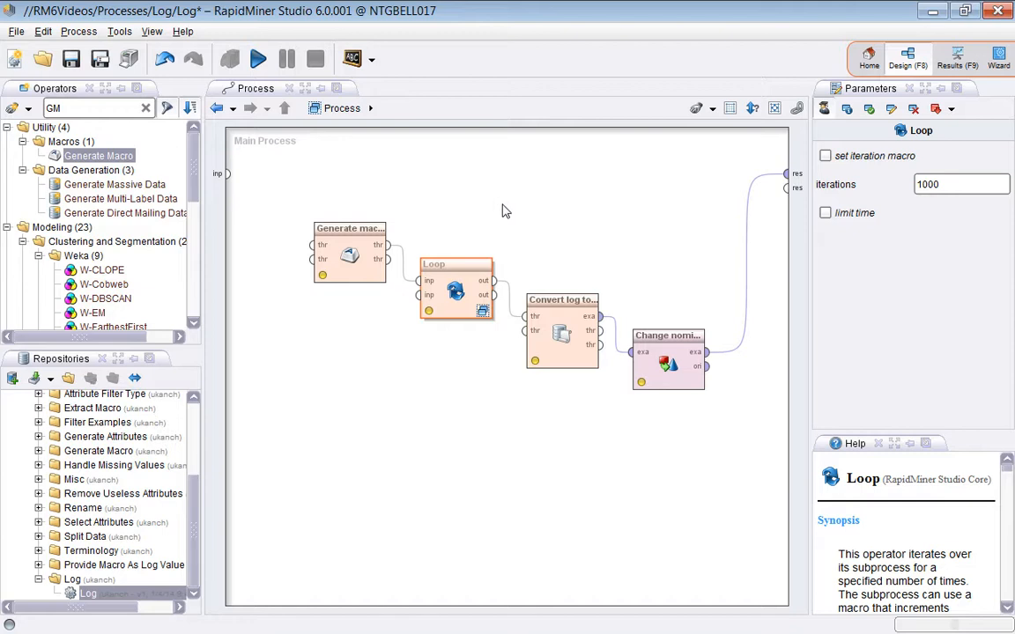
Look inside the Loop operator's subprocess and return to the main process
{"action": "left_click", "coordinate": [555, 258]}
{"action": "left_click", "coordinate": [453, 304]}
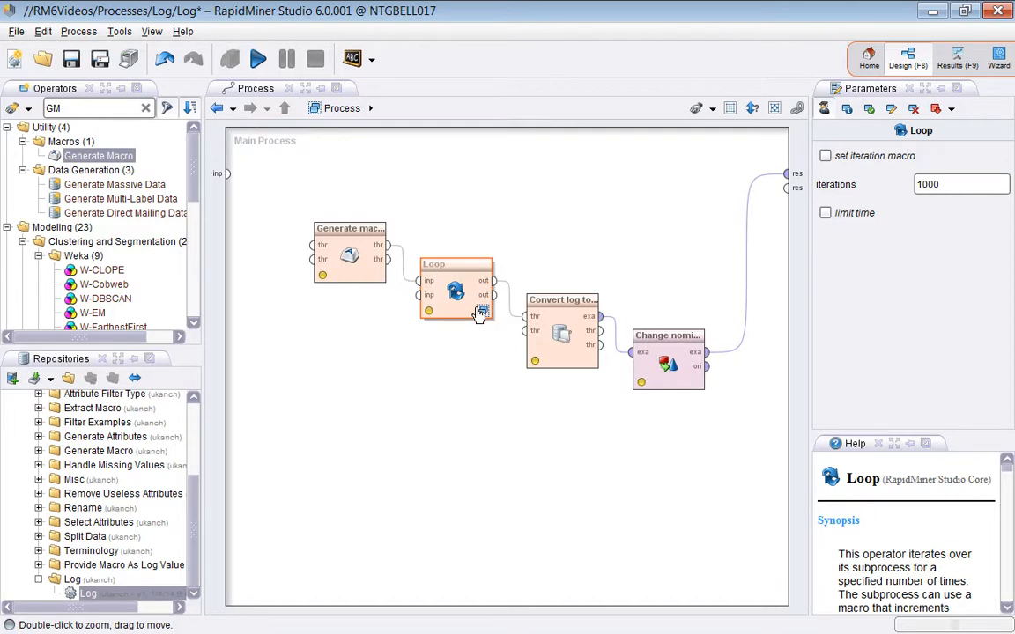
{"action": "left_click", "coordinate": [481, 310]}
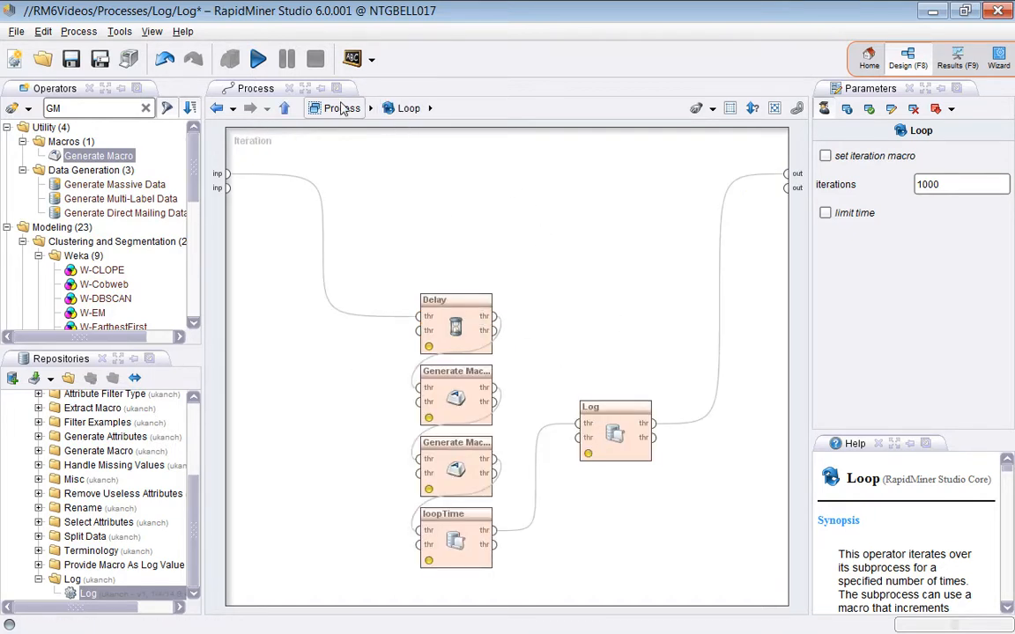
{"action": "left_click", "coordinate": [283, 108]}
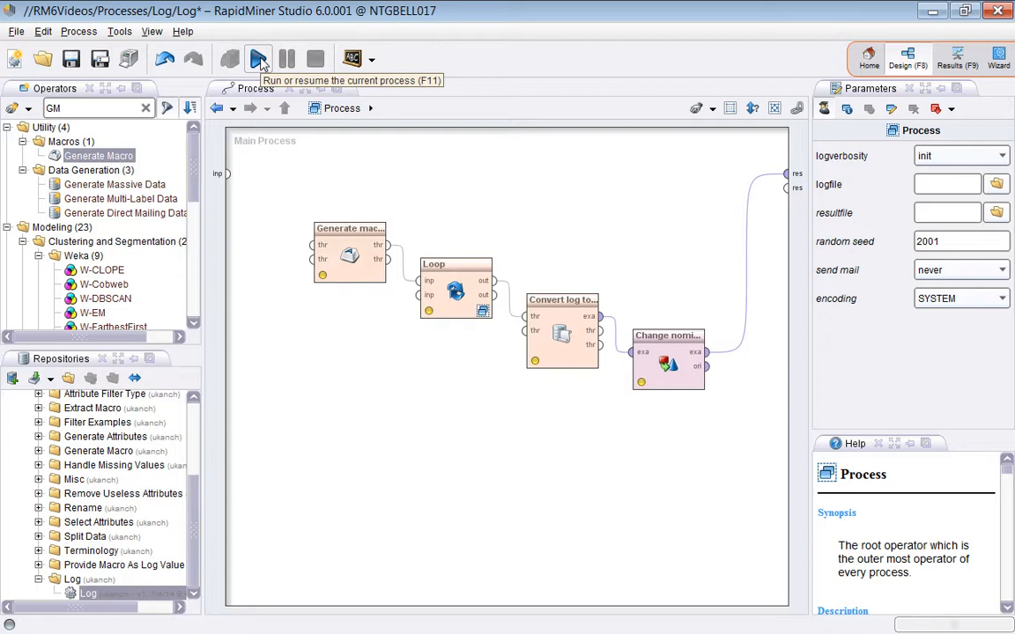
Run the process and show its Log results as a table
{"action": "left_click", "coordinate": [260, 59]}
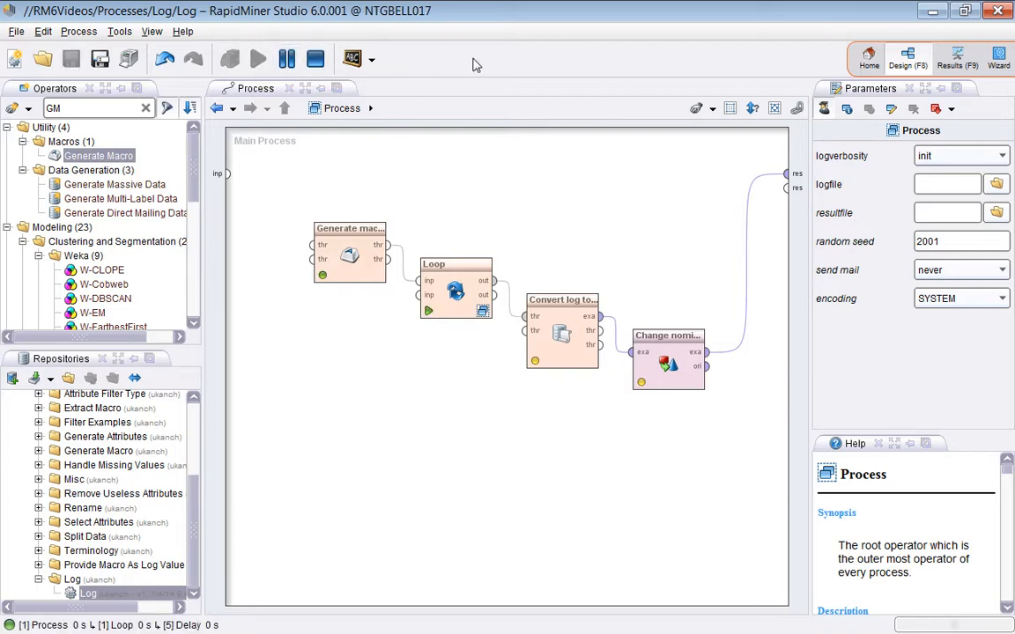
{"action": "left_click", "coordinate": [960, 59]}
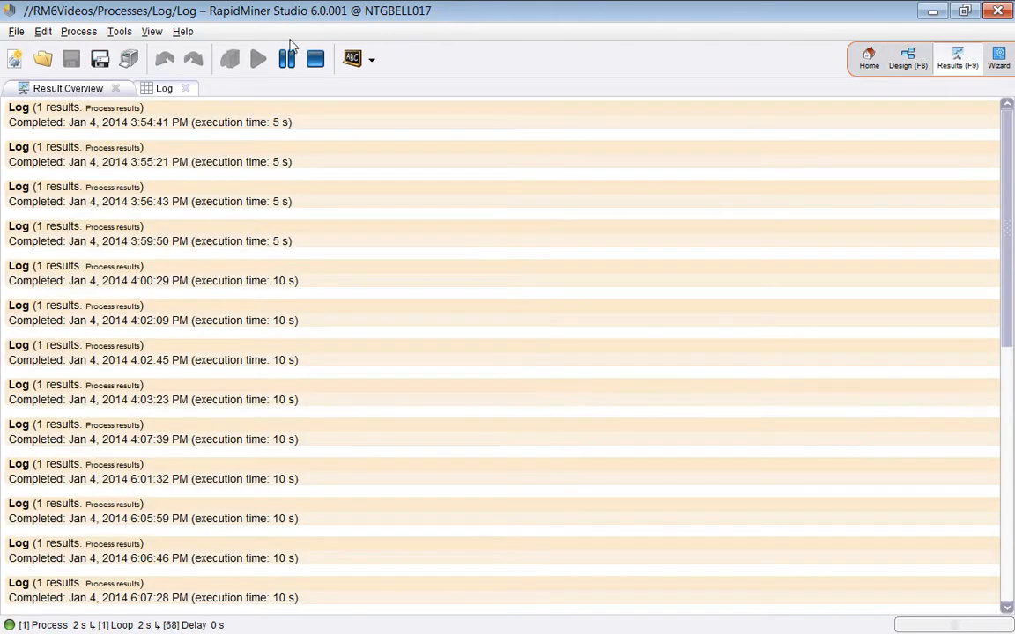
{"action": "left_click", "coordinate": [164, 88]}
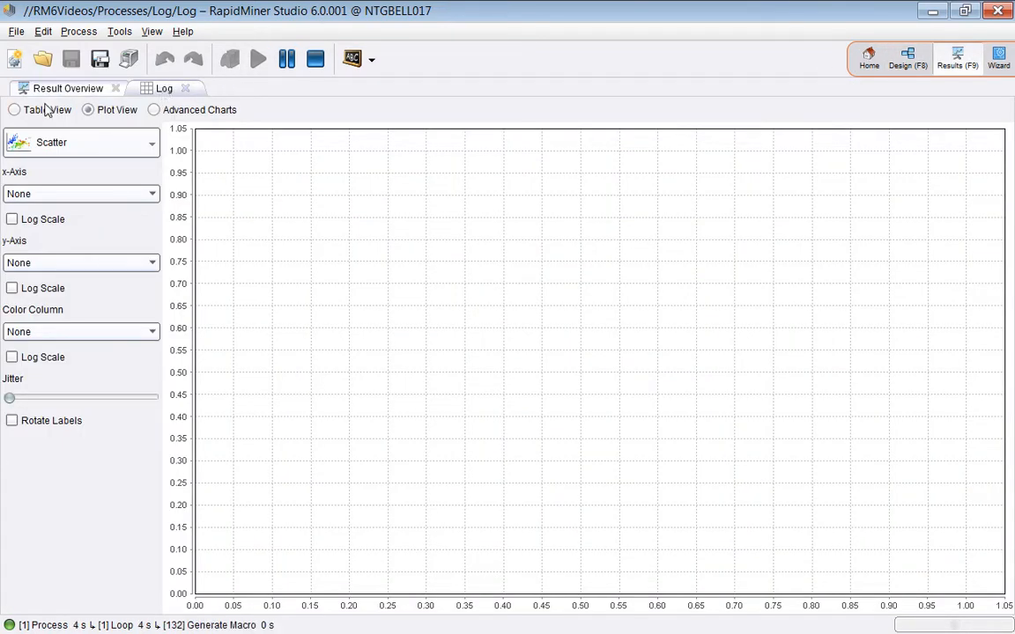
{"action": "left_click", "coordinate": [47, 110]}
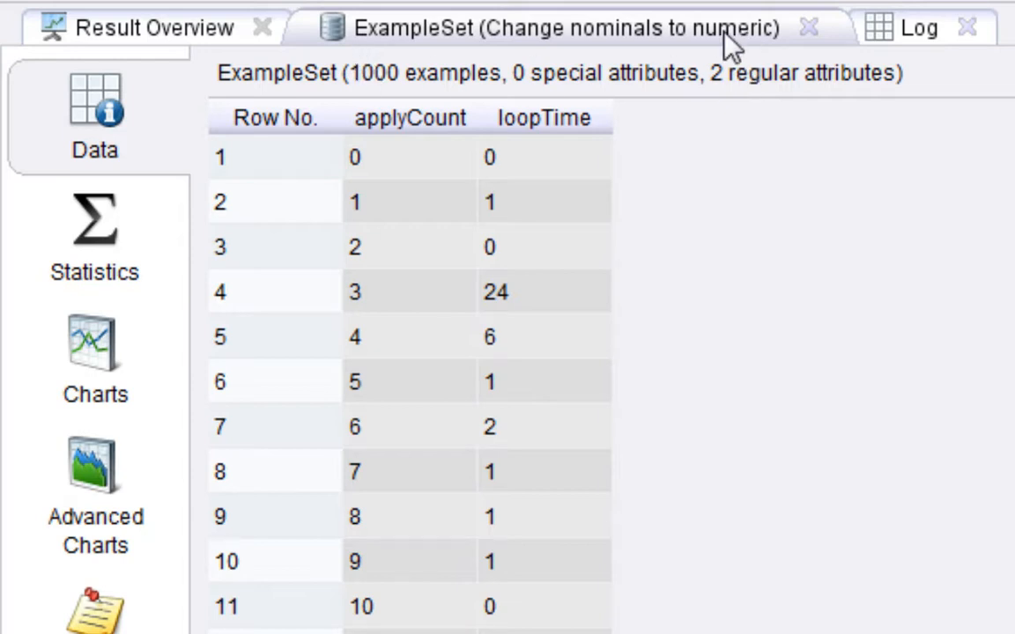
View the completed Log table sorted by applyCount in descending order, and clear that sorting
{"action": "left_click", "coordinate": [919, 35]}
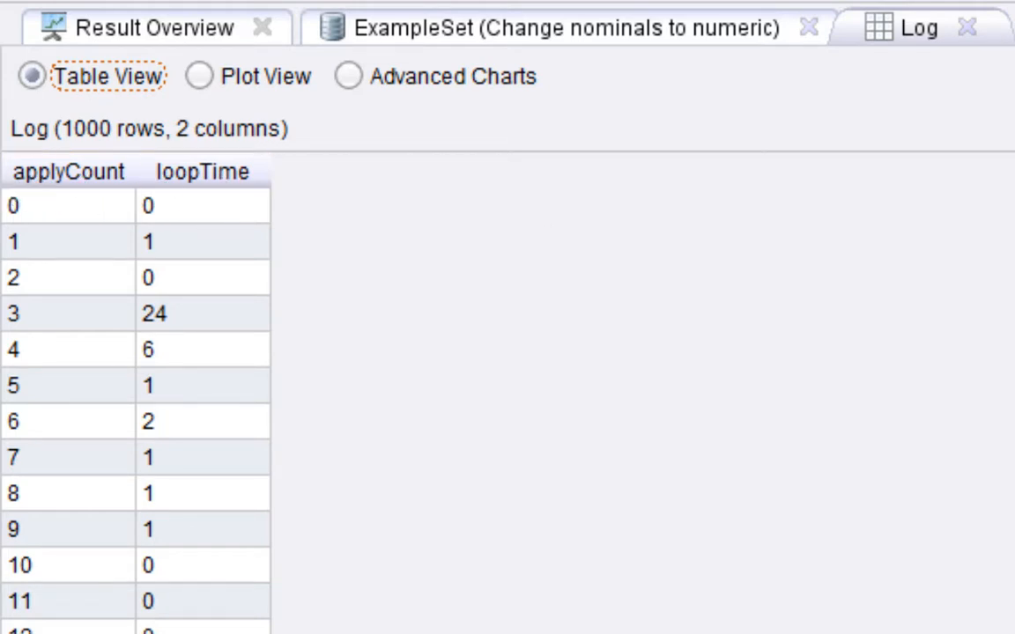
{"action": "left_click", "coordinate": [67, 173]}
{"action": "left_click", "coordinate": [64, 173]}
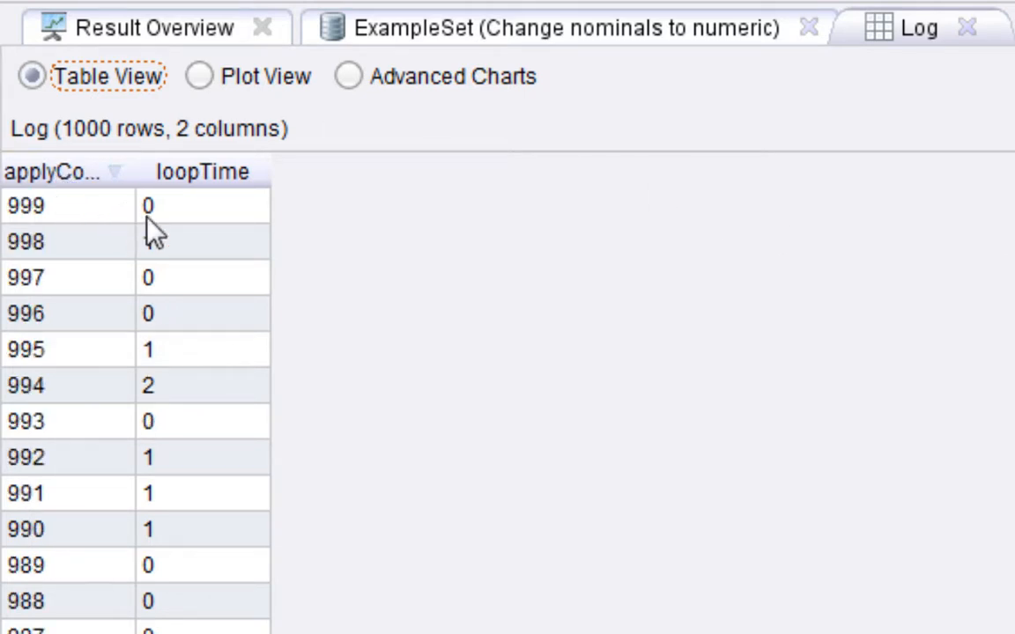
{"action": "left_click", "coordinate": [81, 179]}
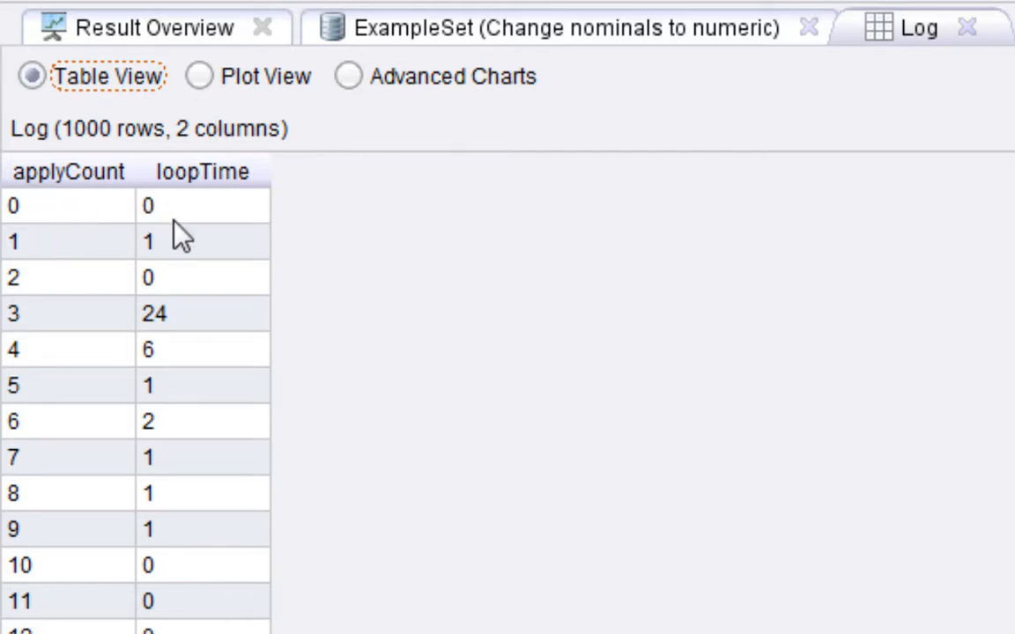
Sort the Log table by loopTime in descending order
{"action": "left_click", "coordinate": [187, 172]}
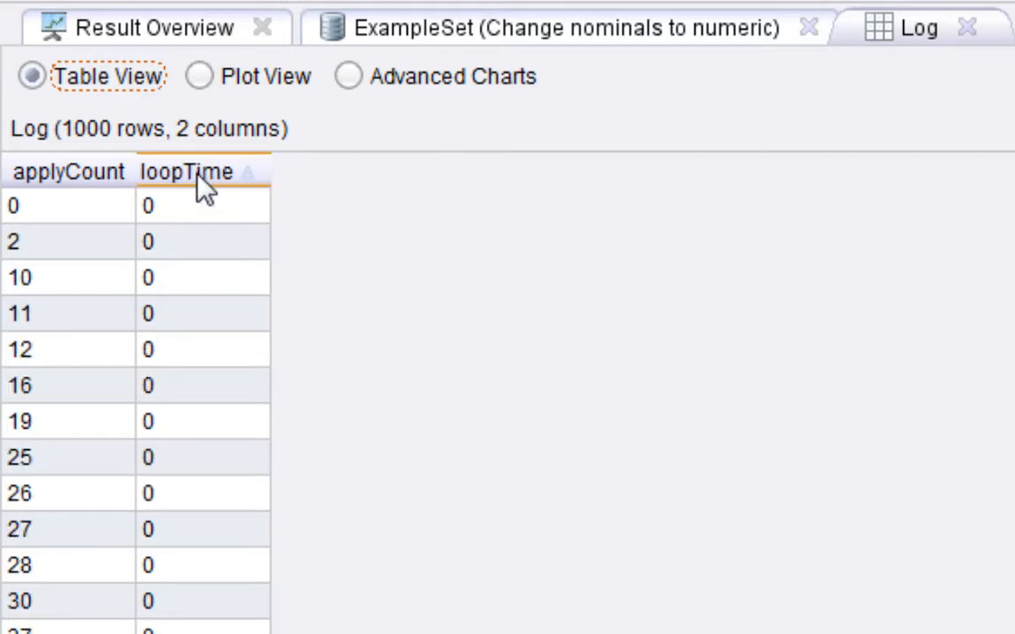
{"action": "left_click", "coordinate": [203, 189]}
{"action": "left_click", "coordinate": [198, 176]}
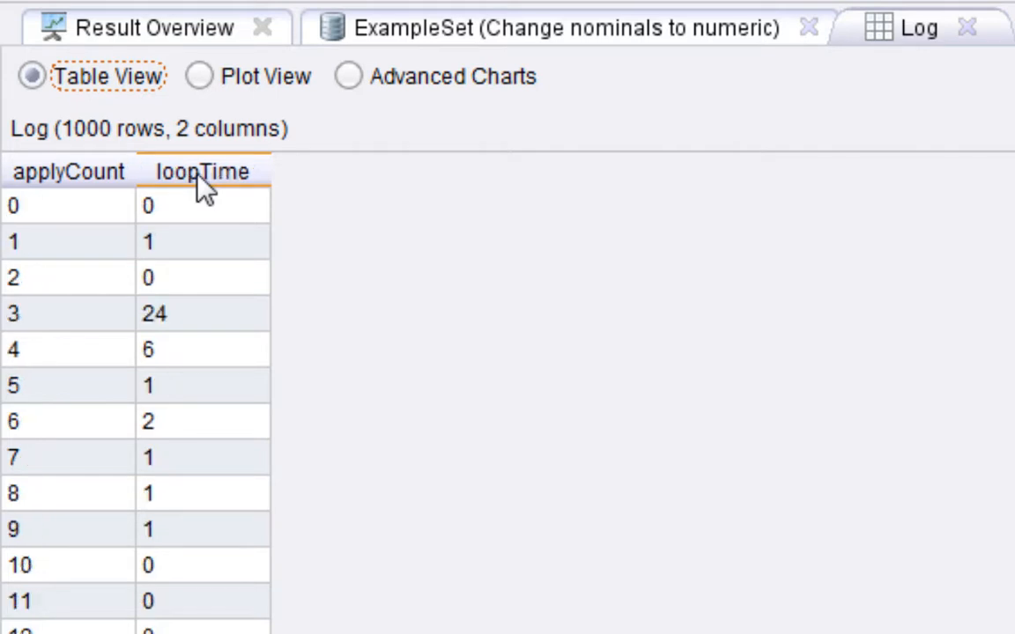
{"action": "left_click", "coordinate": [198, 176]}
{"action": "left_click", "coordinate": [197, 181]}
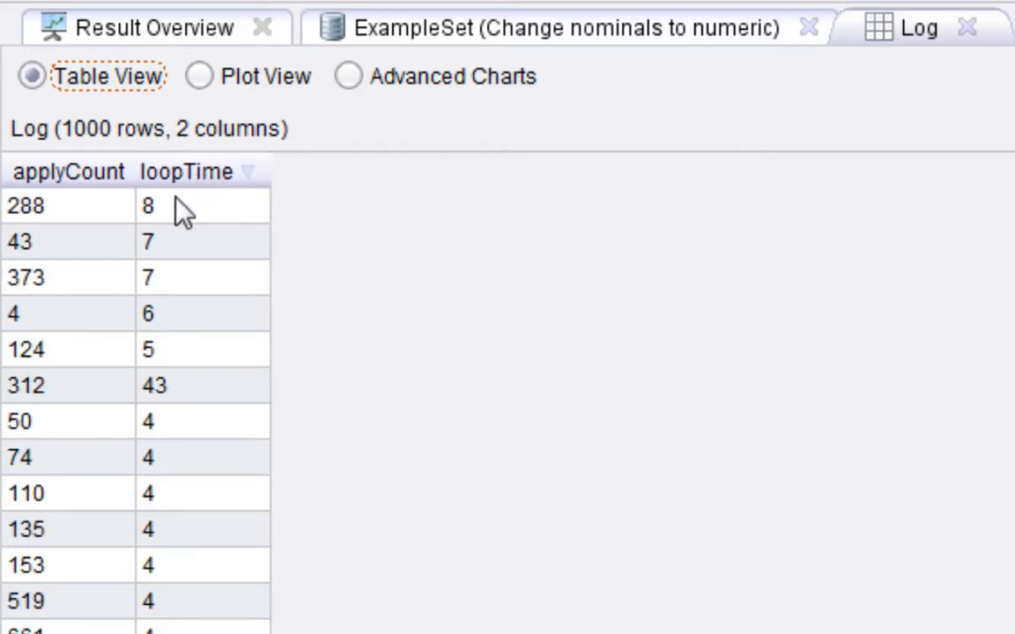
Switch to the ExampleSet (Change nominals to numeric) and sort it by loopTime in descending order
{"action": "left_click", "coordinate": [572, 33]}
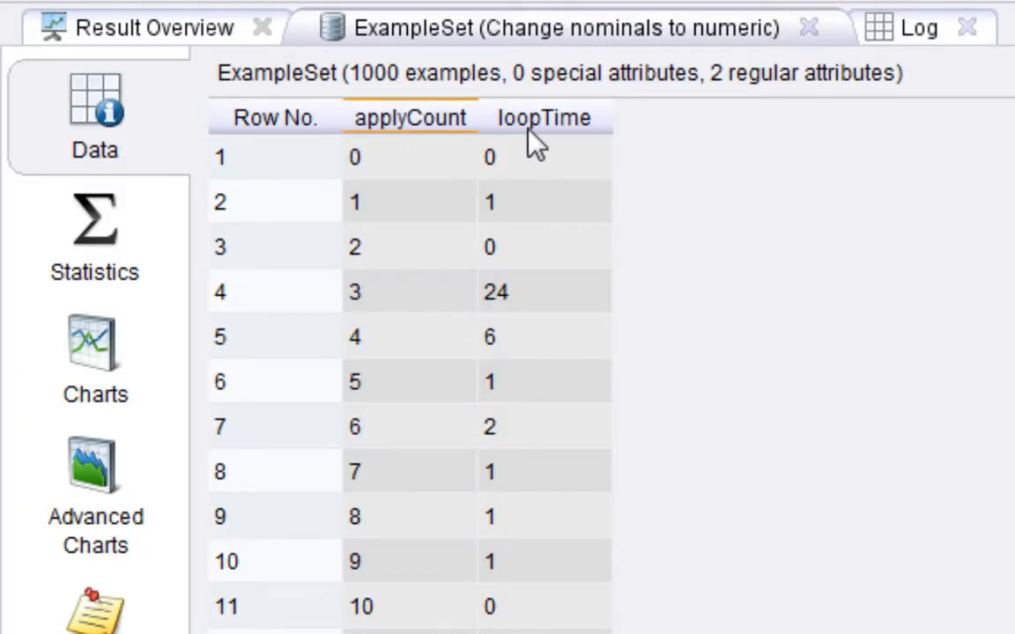
{"action": "left_click", "coordinate": [566, 117]}
{"action": "left_click", "coordinate": [567, 118]}
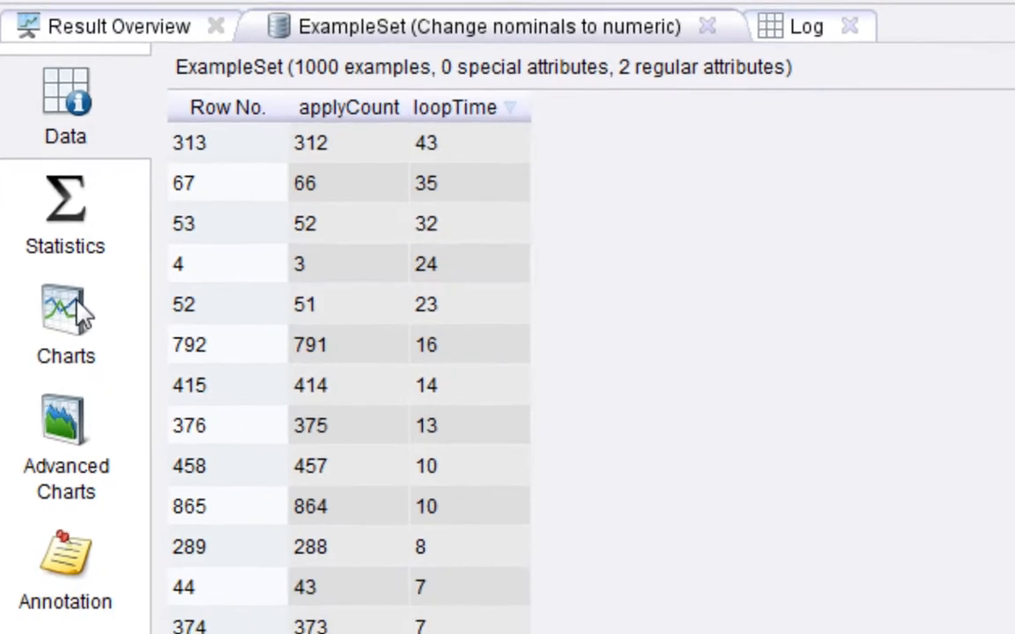
Chart the ExampleSet, changing the plot from Scatter to a Histogram of loopTime
{"action": "left_click", "coordinate": [93, 348]}
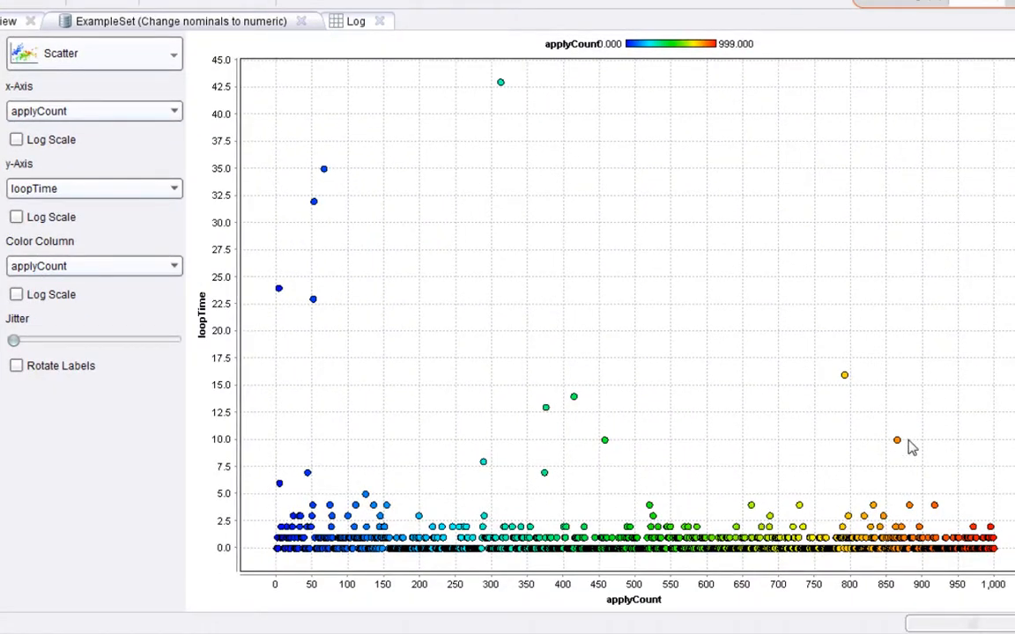
{"action": "left_click", "coordinate": [68, 60]}
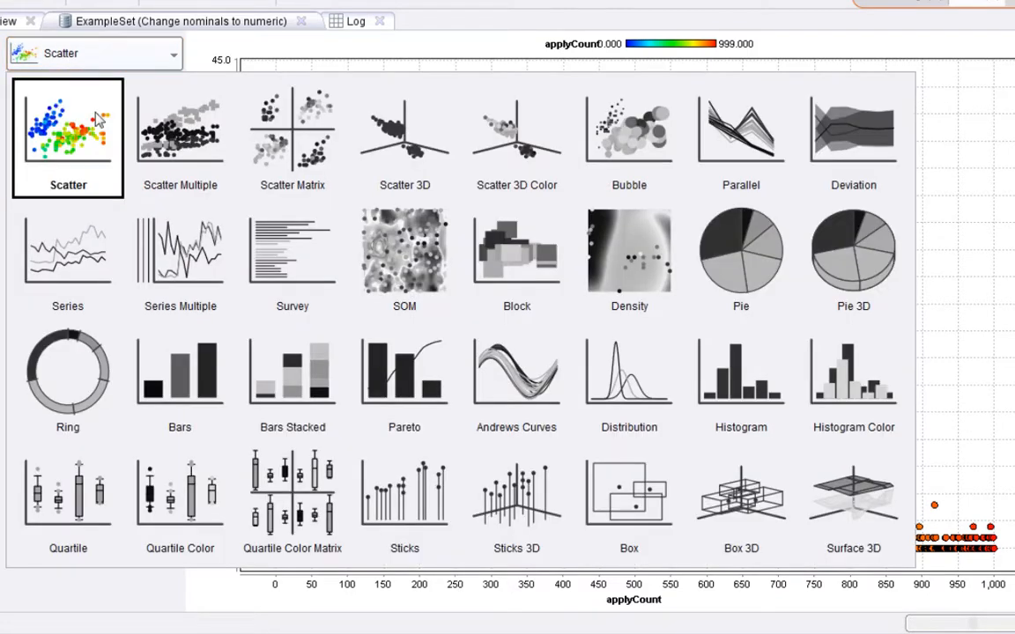
{"action": "left_click", "coordinate": [735, 375]}
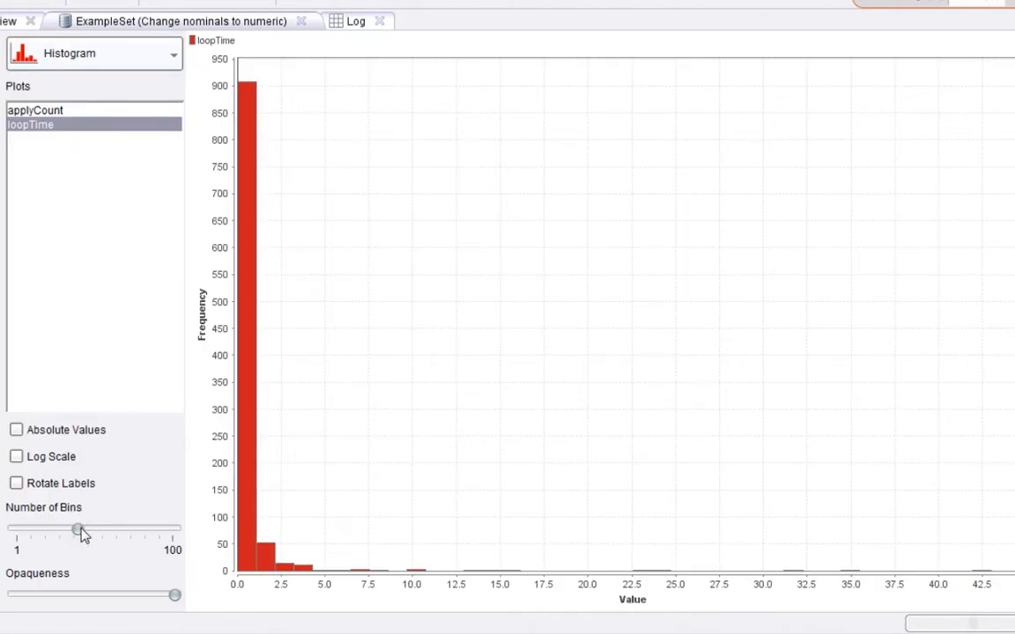
Raise the loopTime histogram's number of bins to 100 and gradually reduce it to around half of the maximum
{"action": "left_click_drag", "start_coordinate": [81, 534], "coordinate": [177, 536]}
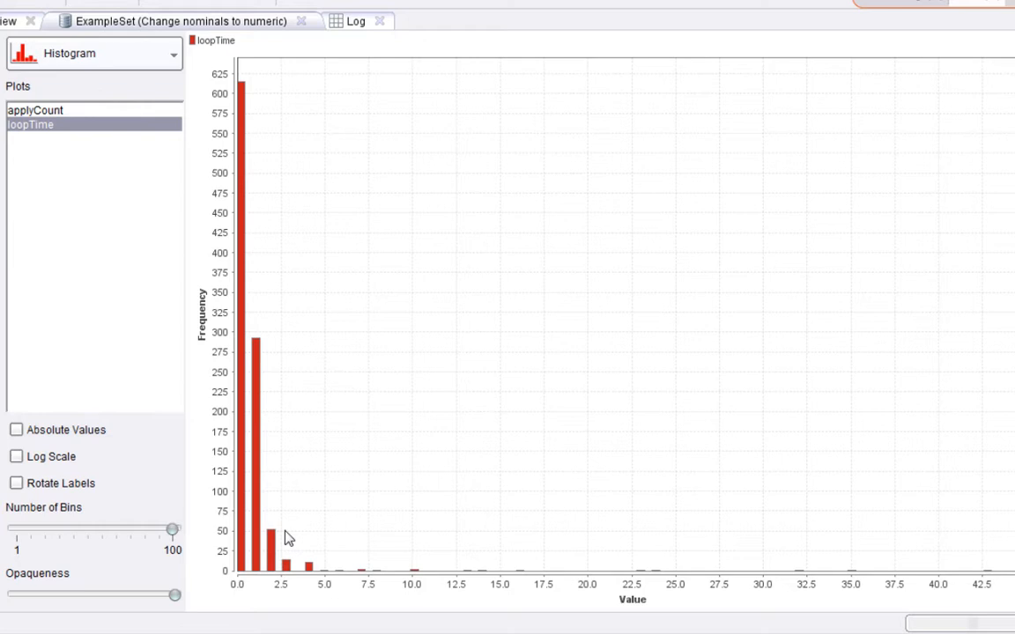
{"action": "key", "text": "Left"}
{"action": "key", "text": "Left"}
{"action": "key", "text": "Left"}
{"action": "key", "text": "Left"}
{"action": "key", "text": "Left"}
{"action": "key", "text": "Left"}
{"action": "key", "text": "Left"}
{"action": "key", "text": "Left"}
{"action": "key", "text": "Left"}
{"action": "key", "text": "Left"}
{"action": "key", "text": "Left"}
{"action": "key", "text": "Left"}
{"action": "key", "text": "Left"}
{"action": "key", "text": "Left"}
{"action": "key", "text": "Left"}
{"action": "key", "text": "Left"}
{"action": "key", "text": "Left"}
{"action": "key", "text": "Left"}
{"action": "key", "text": "Left"}
{"action": "key", "text": "Left"}
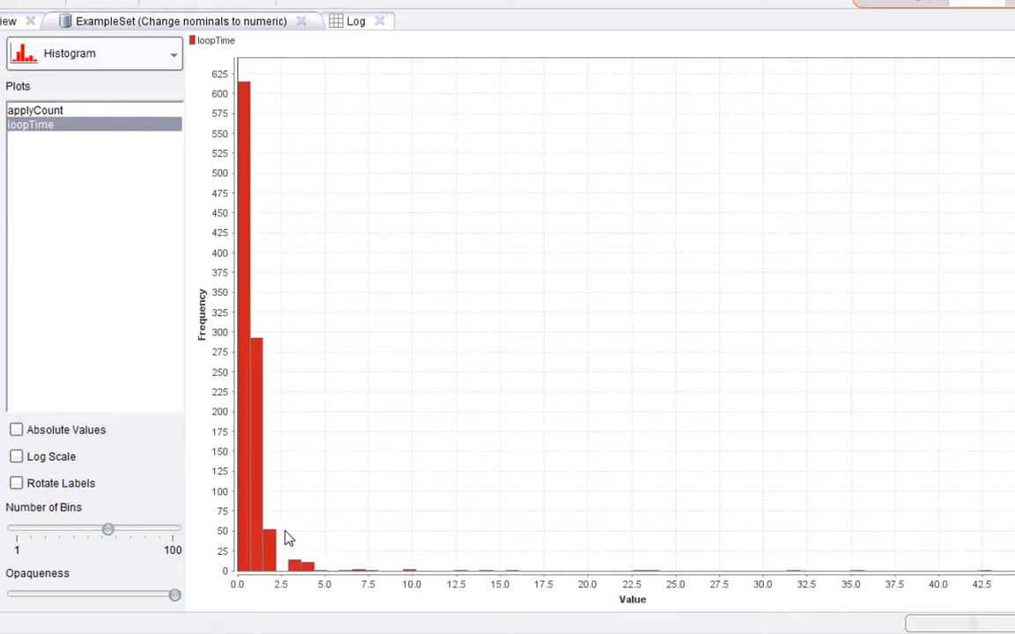
{"action": "key", "text": "Left"}
{"action": "key", "text": "Left"}
{"action": "key", "text": "Left"}
{"action": "key", "text": "Left"}
{"action": "key", "text": "Left"}
{"action": "key", "text": "Left"}
{"action": "key", "text": "Left"}
{"action": "key", "text": "Left"}
{"action": "key", "text": "Left"}
{"action": "key", "text": "Left"}
{"action": "key", "text": "Left"}
{"action": "key", "text": "Left"}
{"action": "key", "text": "Left"}
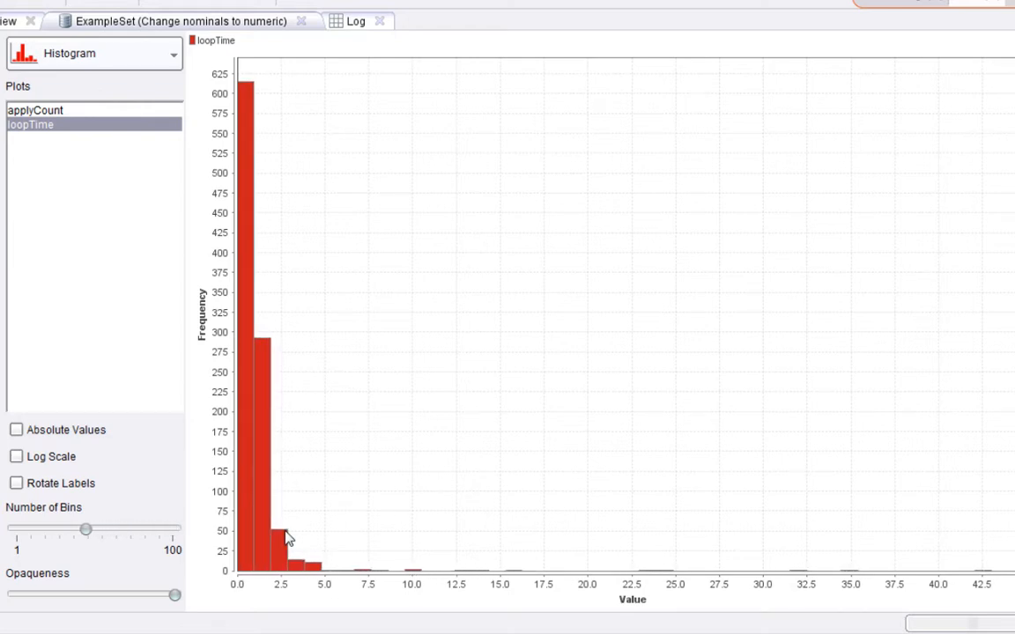
{"action": "key", "text": "Left"}
{"action": "key", "text": "Left"}
{"action": "key", "text": "Left"}
{"action": "key", "text": "Left"}
{"action": "key", "text": "Left"}
{"action": "key", "text": "Left"}
{"action": "key", "text": "Left"}
{"action": "key", "text": "Right"}
{"action": "key", "text": "Right"}
{"action": "key", "text": "Right"}
{"action": "key", "text": "Right"}
{"action": "key", "text": "Right"}
{"action": "key", "text": "Right"}
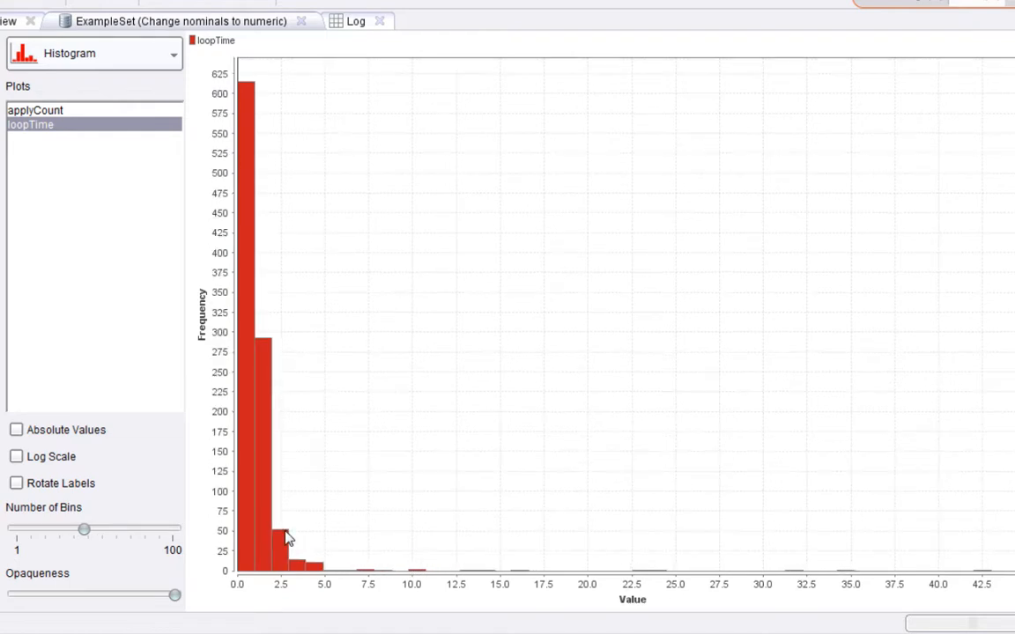
{"action": "key", "text": "Right"}
{"action": "key", "text": "Right"}
{"action": "key", "text": "Right"}
{"action": "key", "text": "Right"}
{"action": "key", "text": "Right"}
{"action": "key", "text": "Right"}
{"action": "key", "text": "Right"}
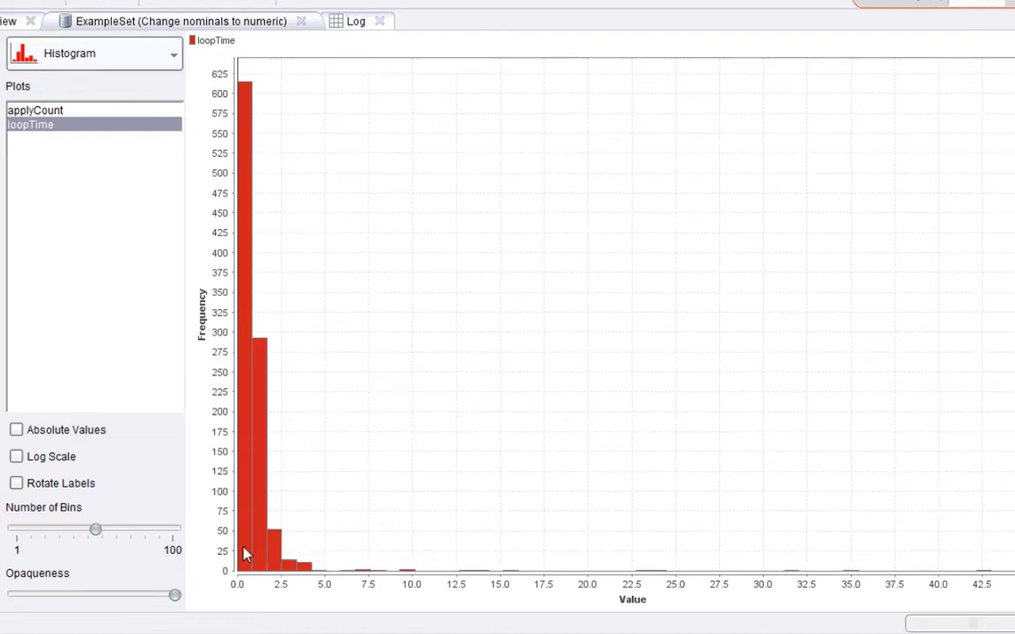
Enable Log Scale on the histogram, try 100 bins, and reduce the number to slightly above half the maximum
{"action": "left_click", "coordinate": [42, 462]}
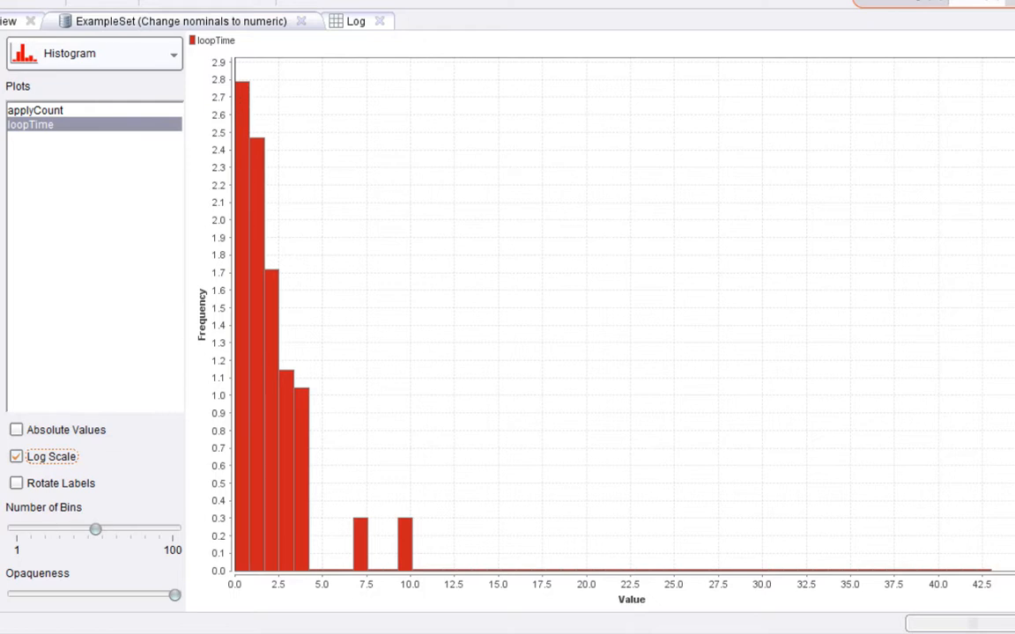
{"action": "left_click_drag", "start_coordinate": [96, 531], "coordinate": [179, 527]}
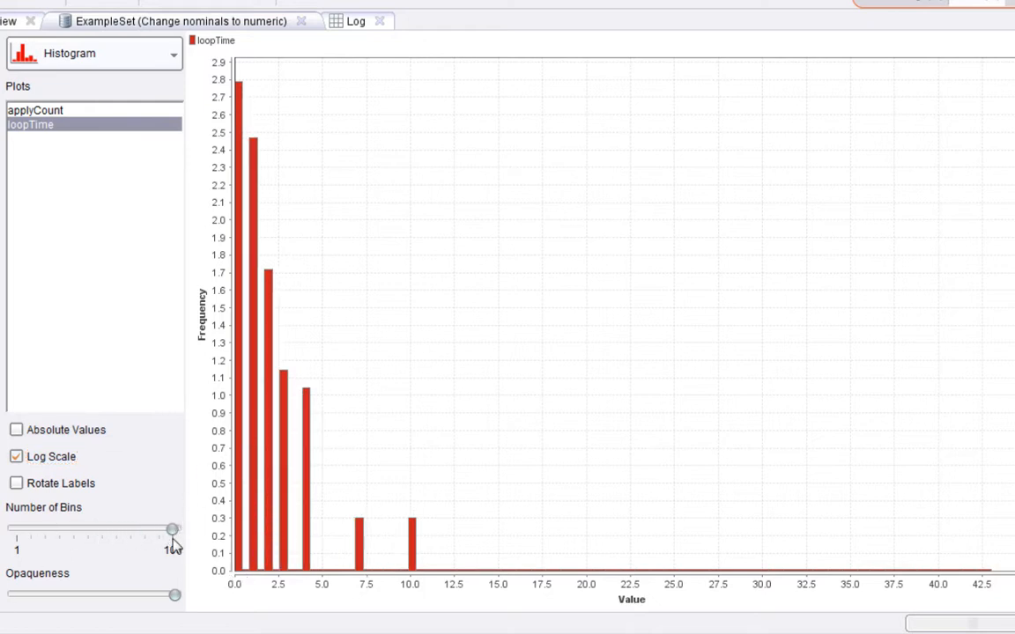
{"action": "left_click_drag", "start_coordinate": [173, 531], "coordinate": [99, 536]}
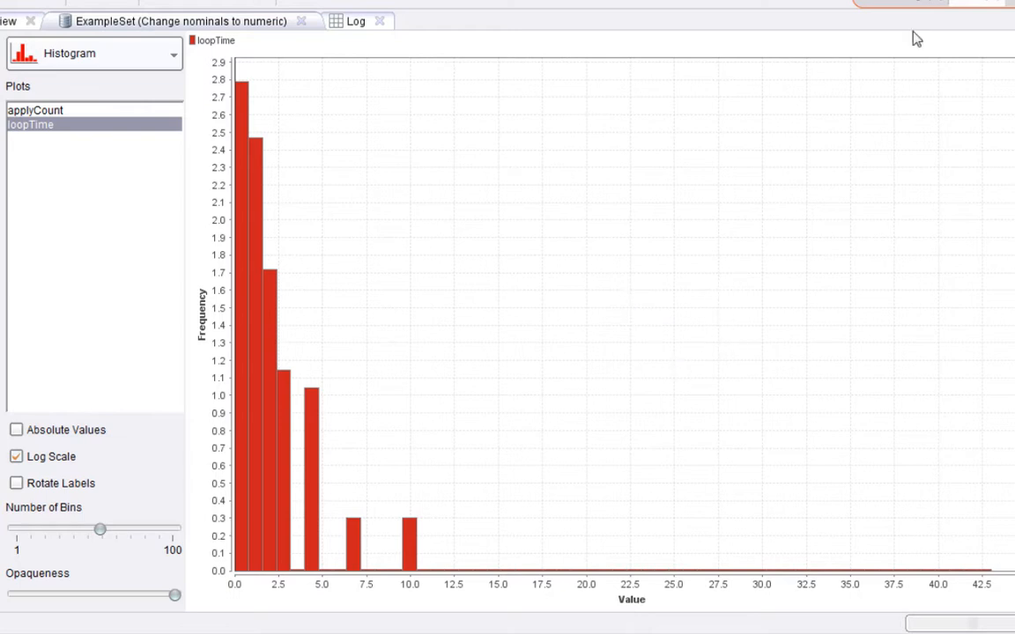
Return to the process design, enter the Loop subprocess and open the Log operator's log parameter list
{"action": "left_click", "coordinate": [934, 2]}
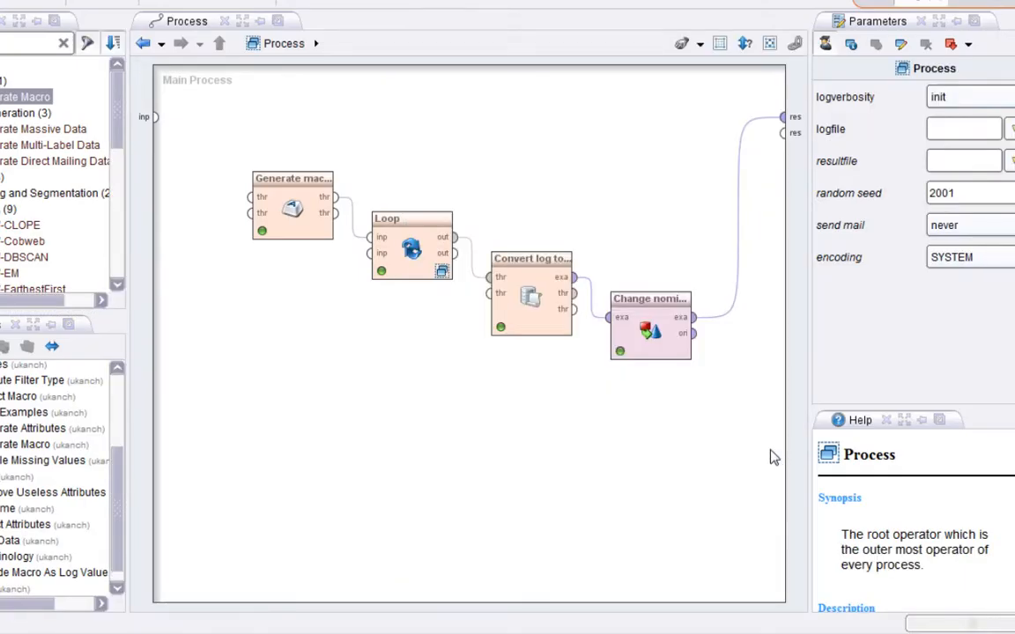
{"action": "left_click", "coordinate": [427, 253]}
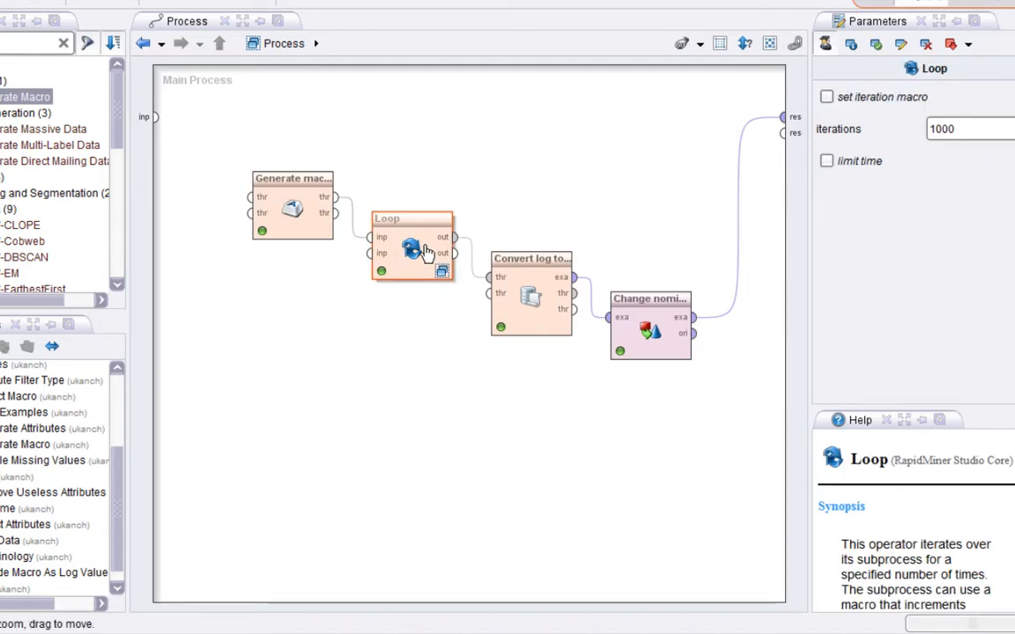
{"action": "double_click", "coordinate": [426, 253]}
{"action": "left_click", "coordinate": [597, 426]}
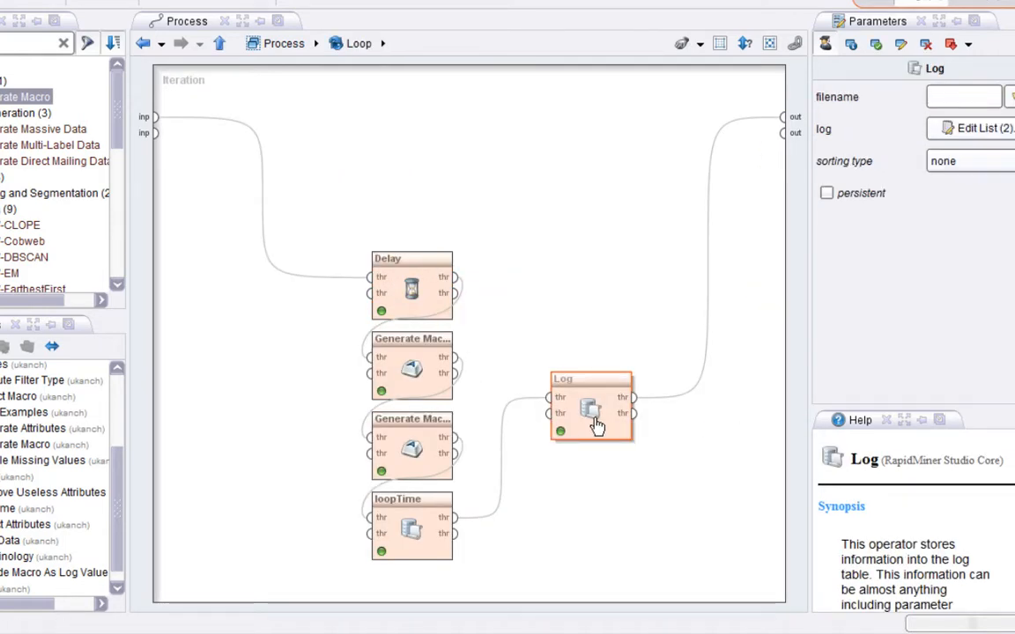
{"action": "left_click", "coordinate": [994, 132]}
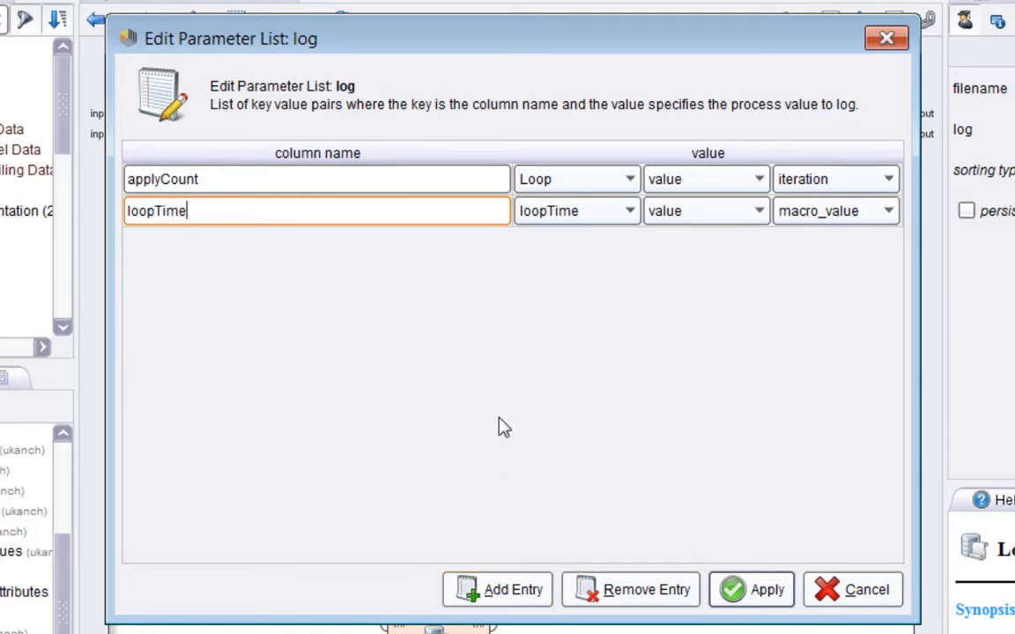
Review the operator, value type and value choices available for the loopTime and applyCount entries of the log list
{"action": "left_click", "coordinate": [631, 213]}
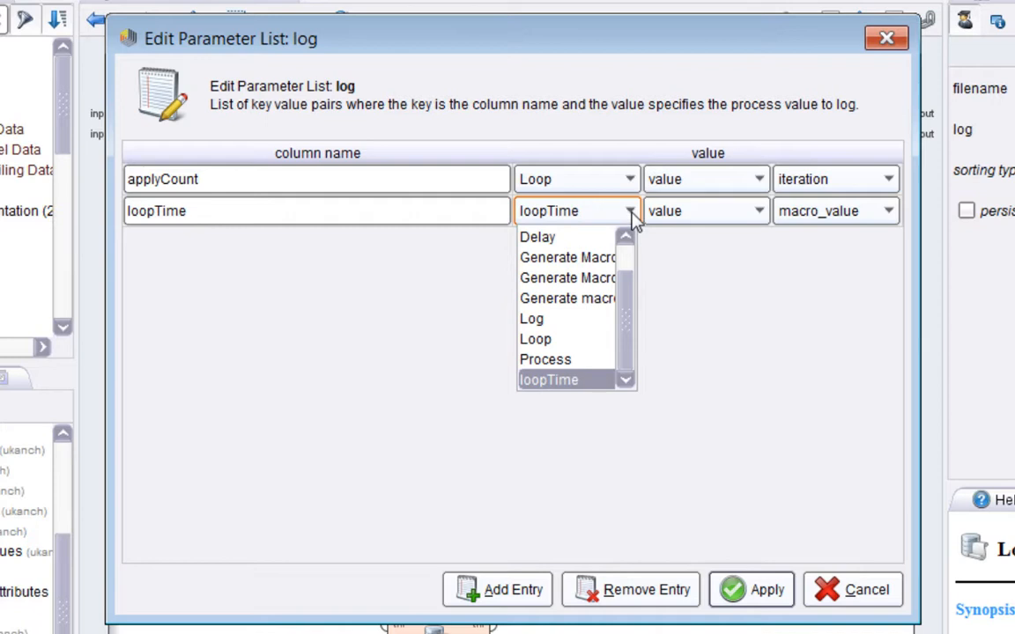
{"action": "left_click", "coordinate": [633, 220]}
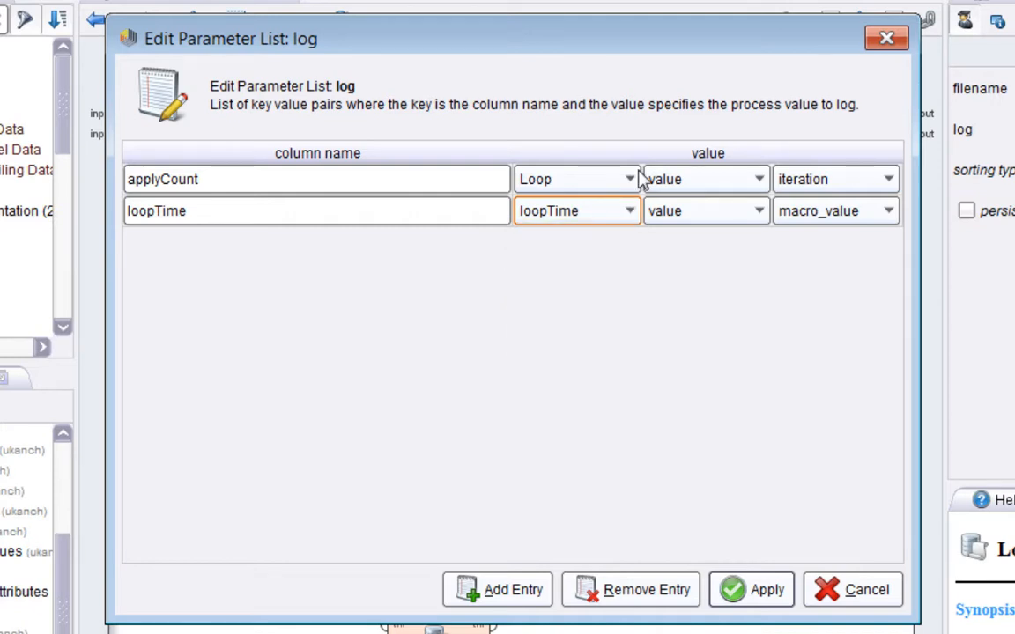
{"action": "left_click", "coordinate": [631, 179]}
{"action": "left_click", "coordinate": [752, 147]}
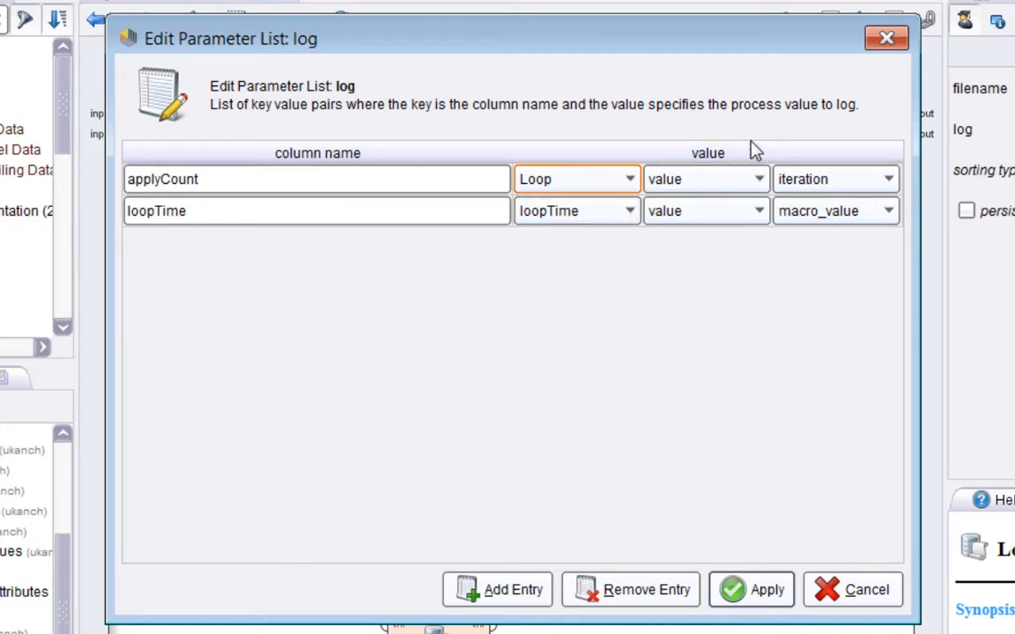
{"action": "left_click", "coordinate": [758, 179]}
{"action": "left_click", "coordinate": [749, 210]}
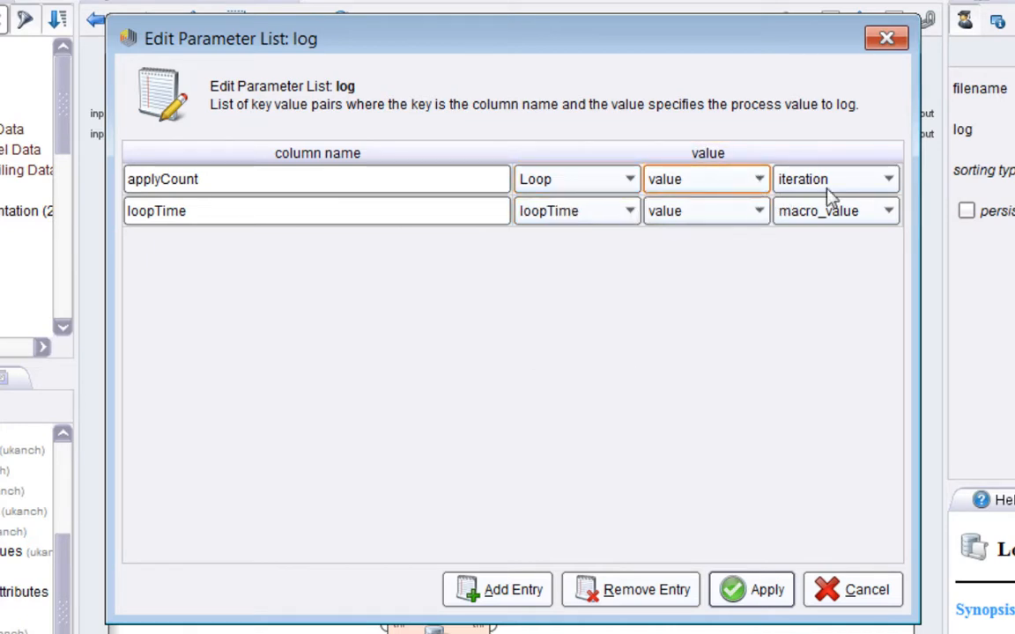
{"action": "left_click", "coordinate": [888, 180]}
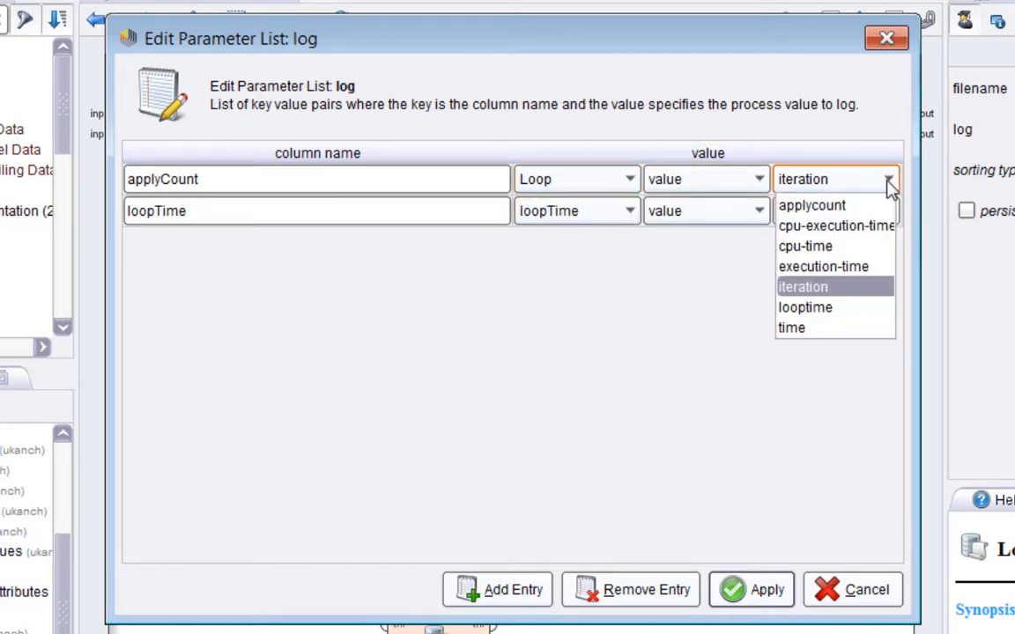
{"action": "left_click", "coordinate": [890, 187]}
Try the applyCount entry as a parameter of Loop, review the available parameters, switch back to value and cancel the list changes
{"action": "left_click", "coordinate": [759, 185]}
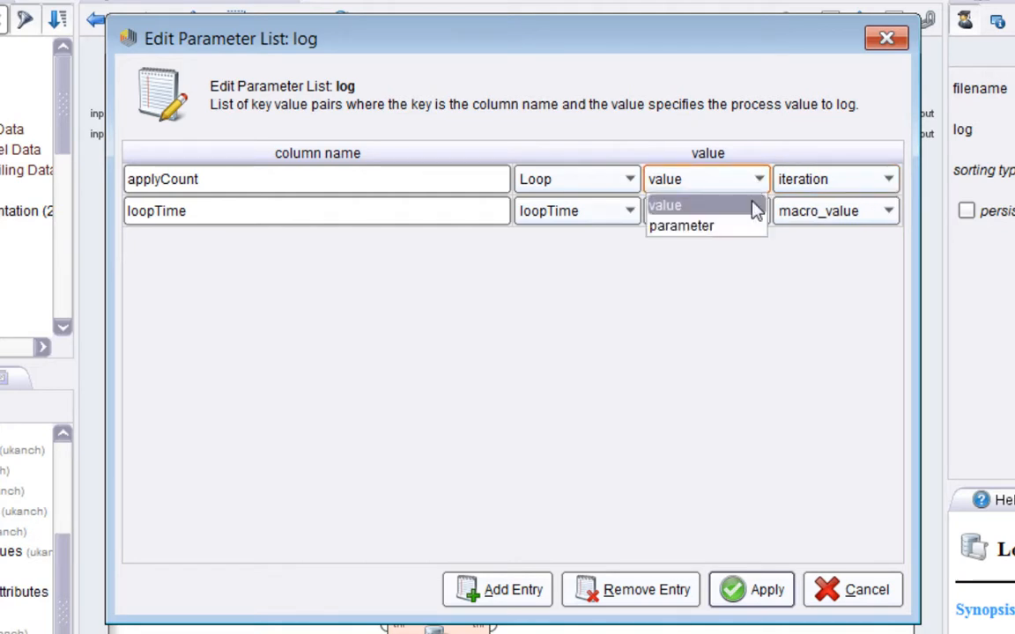
{"action": "left_click", "coordinate": [747, 227]}
{"action": "left_click", "coordinate": [890, 180]}
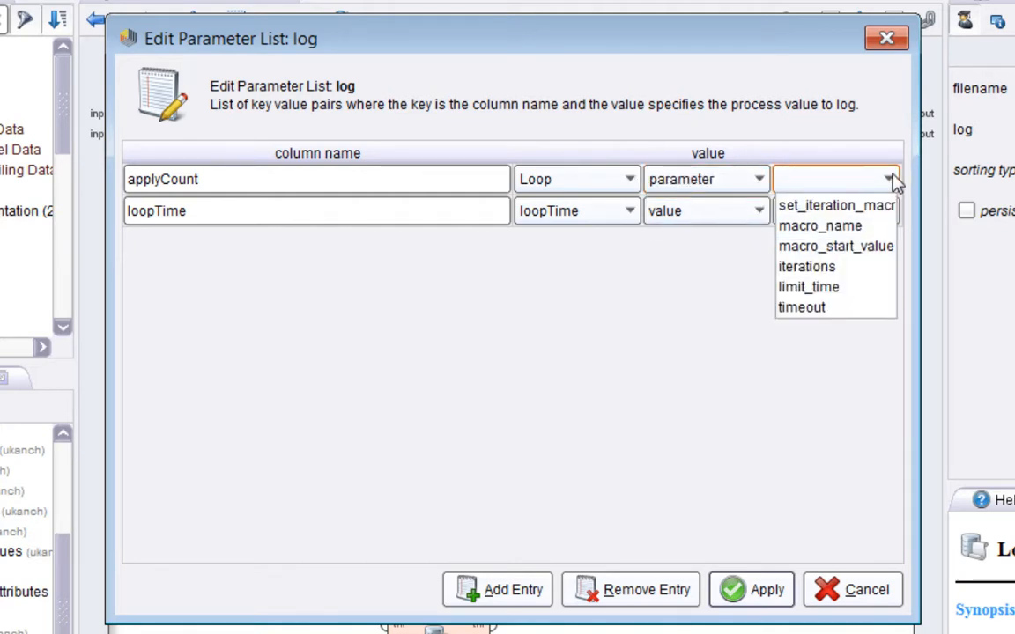
{"action": "left_click", "coordinate": [868, 333]}
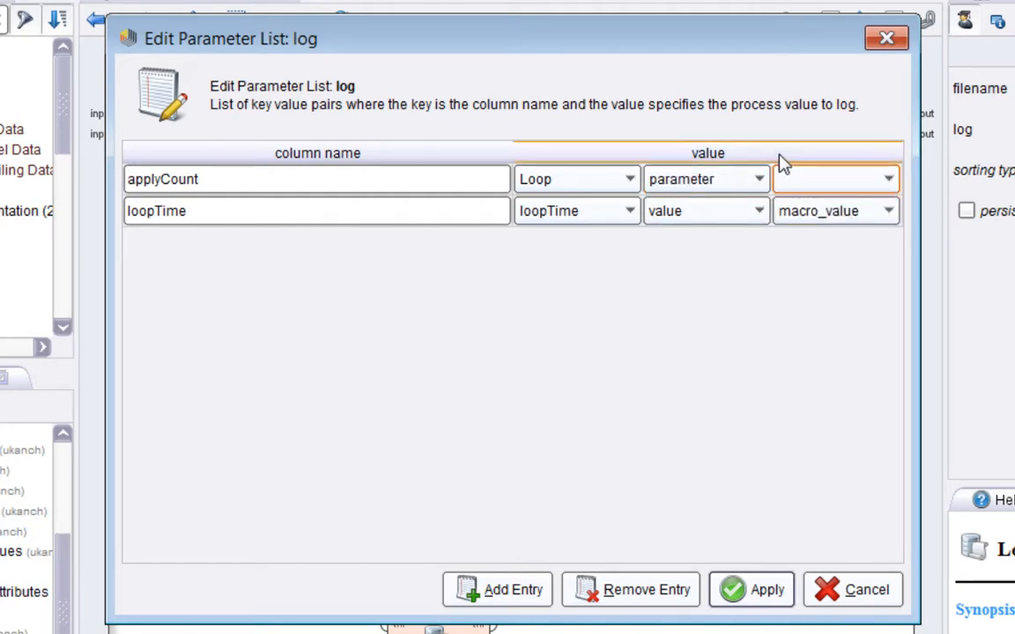
{"action": "left_click", "coordinate": [756, 181]}
{"action": "left_click", "coordinate": [737, 204]}
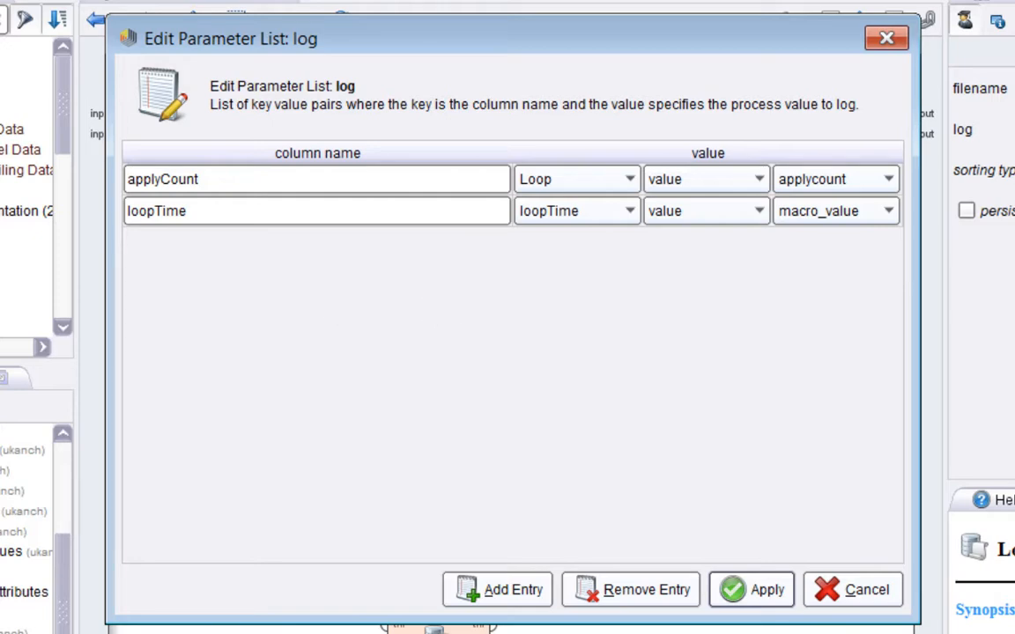
{"action": "left_click", "coordinate": [842, 598]}
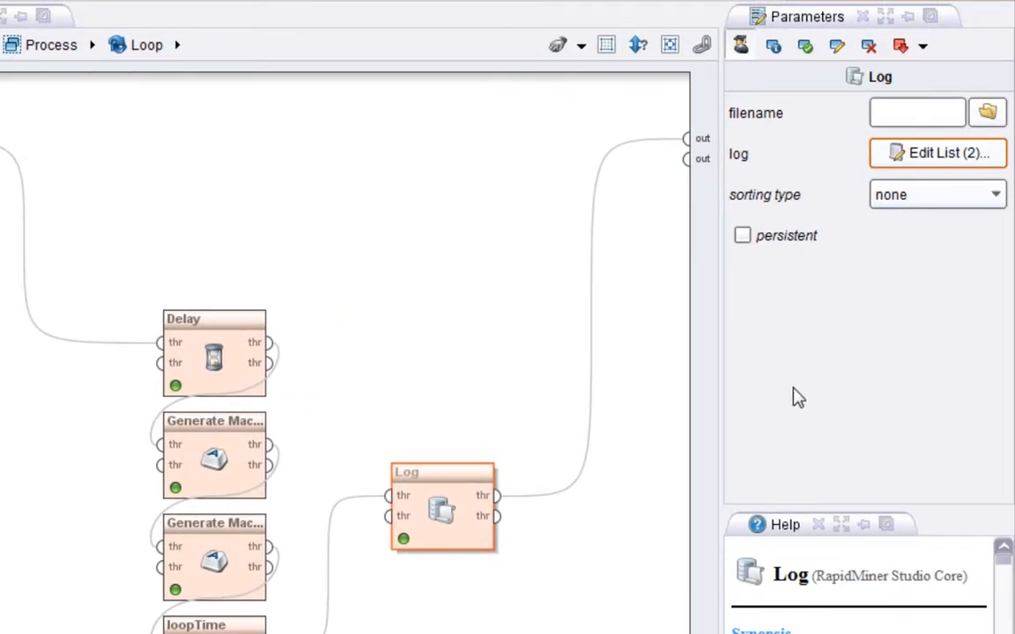
Set the Log operator's filename to c:\temp\log\log.log, then save and run the process
{"action": "left_click", "coordinate": [907, 121]}
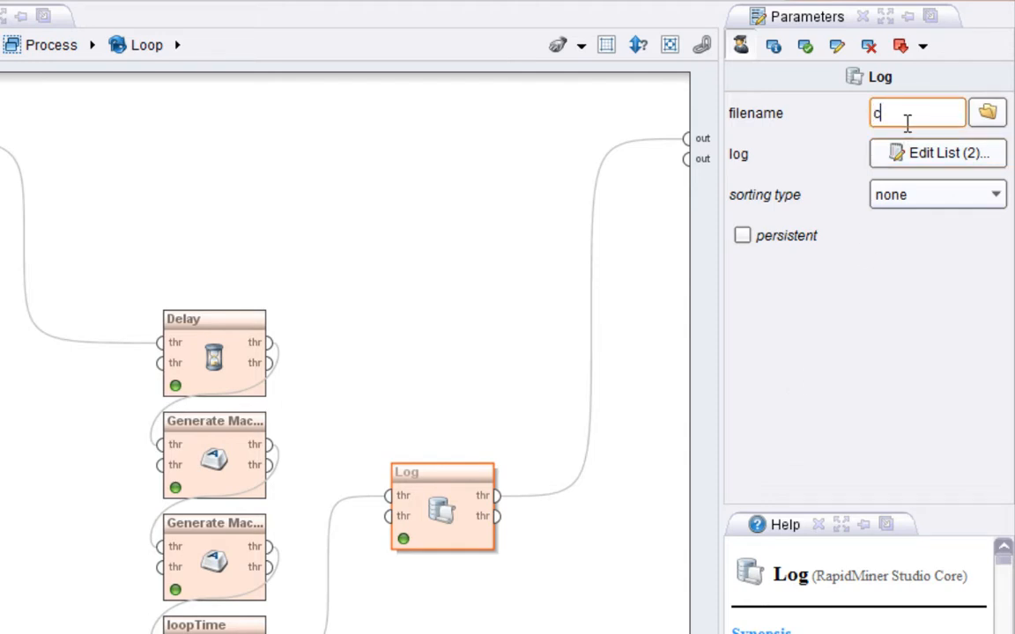
{"action": "type", "text": "c:\\temp\\log\\log.log"}
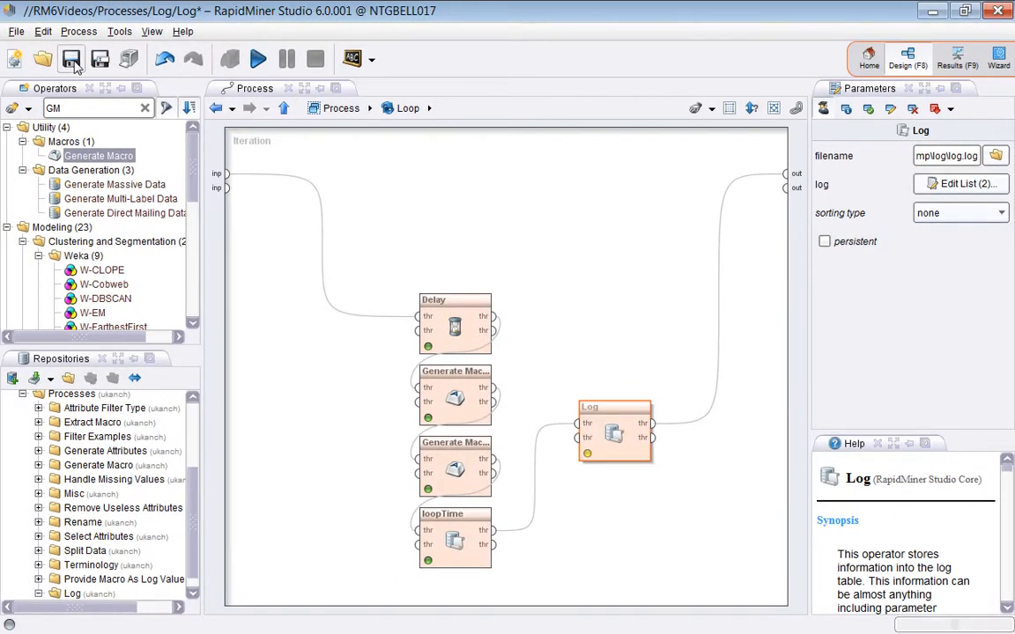
{"action": "left_click", "coordinate": [72, 60]}
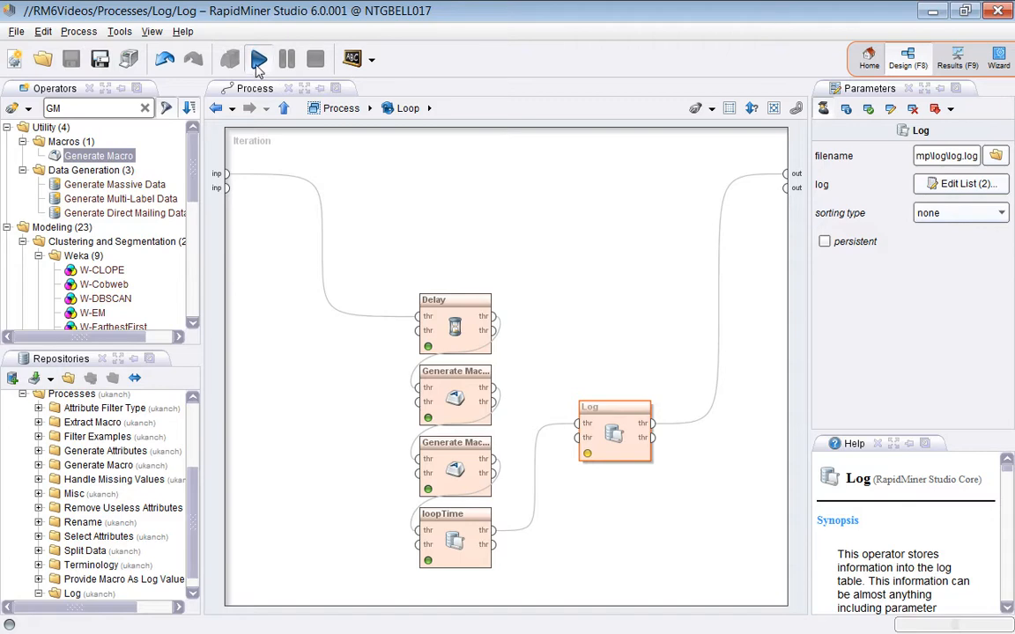
{"action": "left_click", "coordinate": [258, 60]}
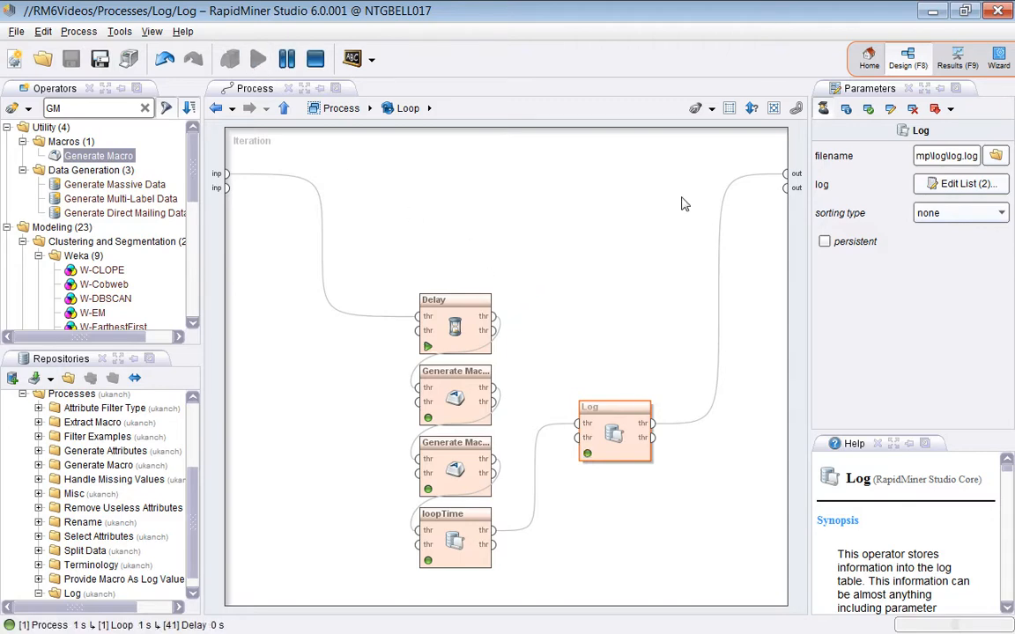
Open the results and view the Log table's applyCount and loopTime rows while the process runs
{"action": "left_click", "coordinate": [973, 56]}
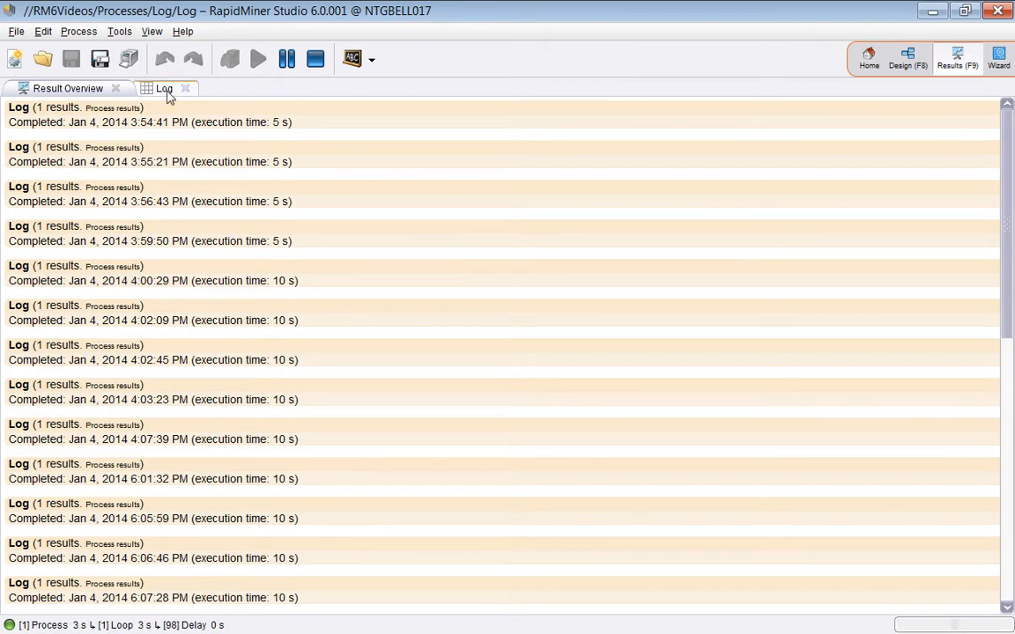
{"action": "left_click", "coordinate": [166, 94]}
{"action": "left_click", "coordinate": [69, 164]}
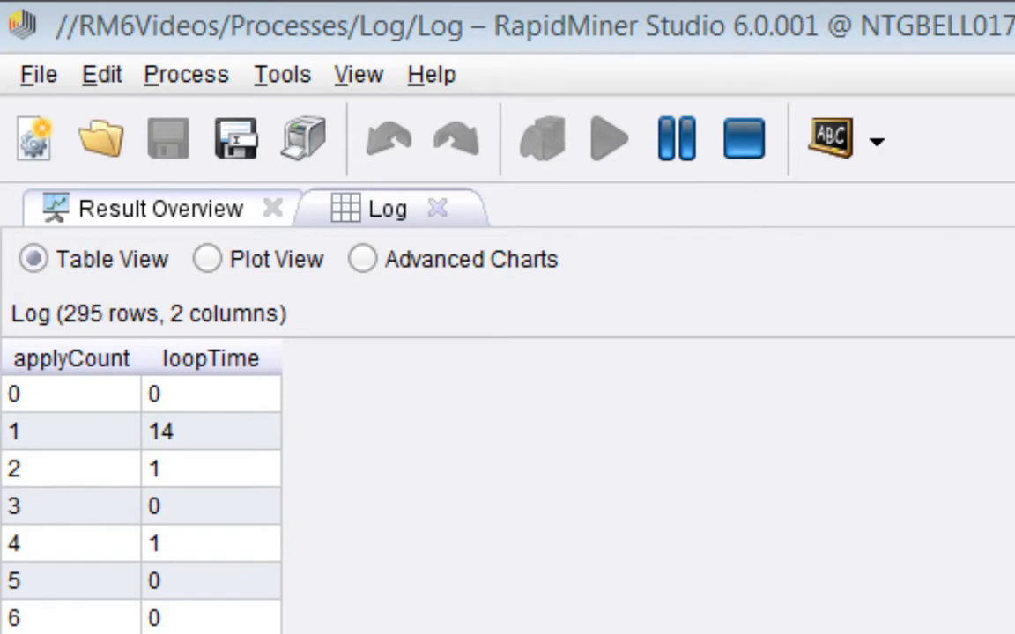
Switch to Windows Explorer and inspect the C:\temp\log folder while the process is still running
{"action": "left_click_drag", "start_coordinate": [1014, 53], "coordinate": [912, 19]}
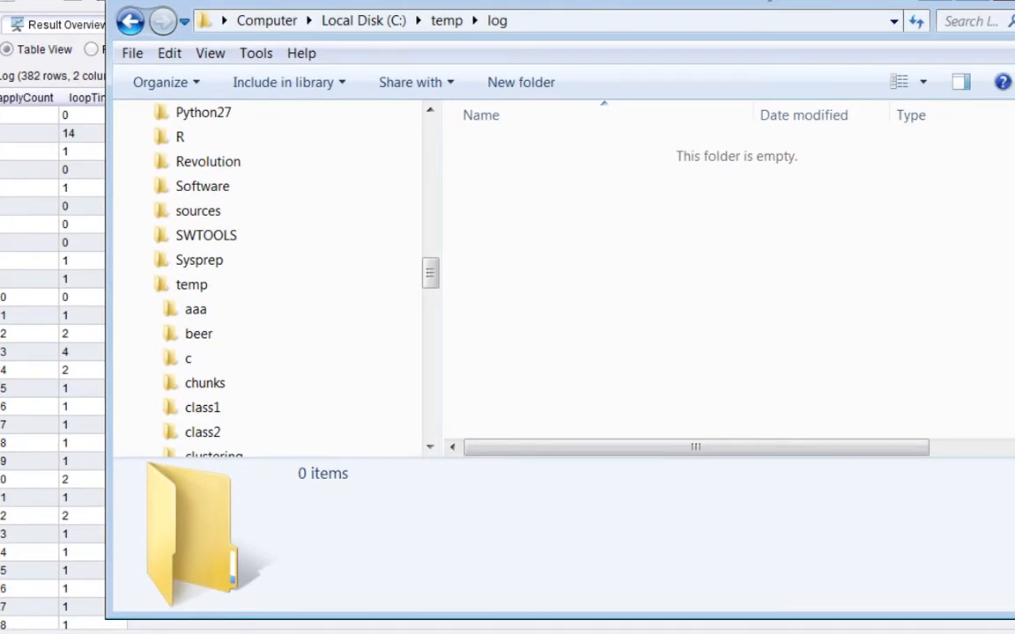
{"action": "left_click_drag", "start_coordinate": [769, 2], "coordinate": [819, 2]}
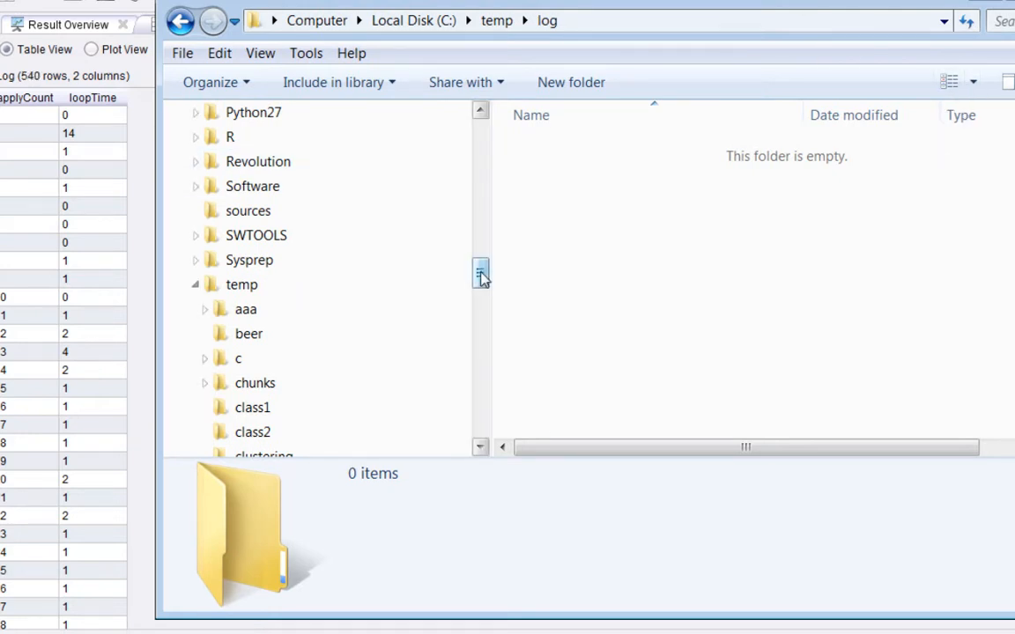
{"action": "left_click_drag", "start_coordinate": [480, 275], "coordinate": [480, 131]}
{"action": "left_click", "coordinate": [179, 416]}
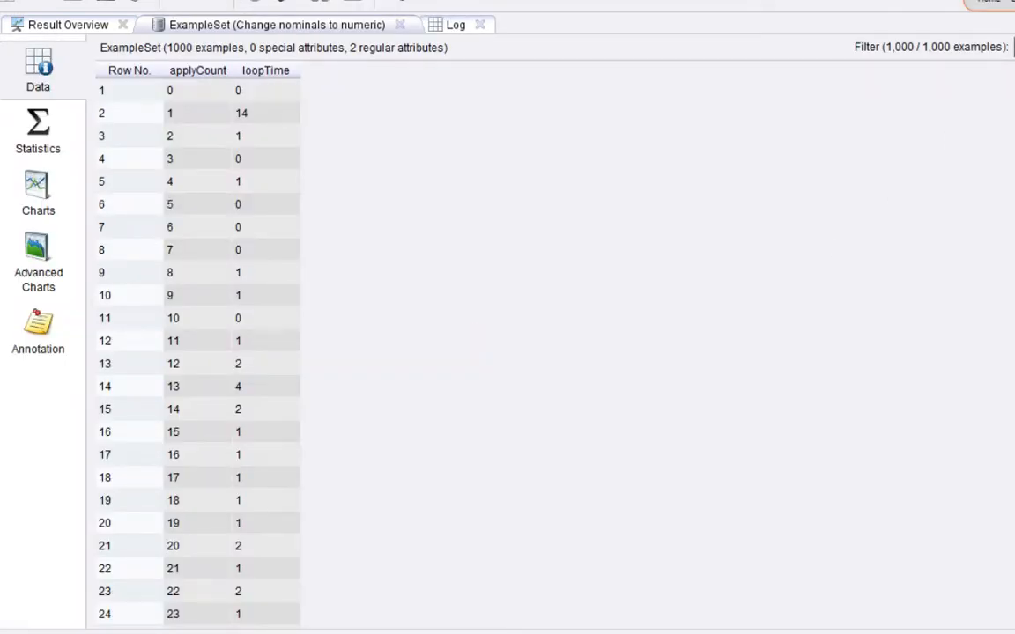
Open log.log from C:\temp\log in Notepad++ and place it beside the ExampleSet table to compare their values
{"action": "key", "text": "alt+Tab"}
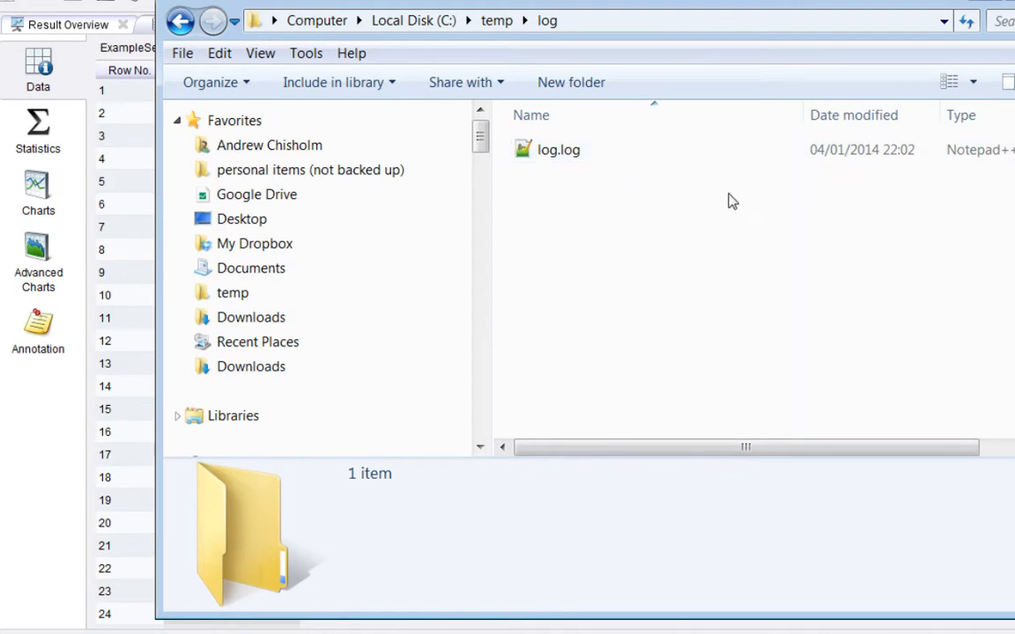
{"action": "right_click", "coordinate": [532, 151]}
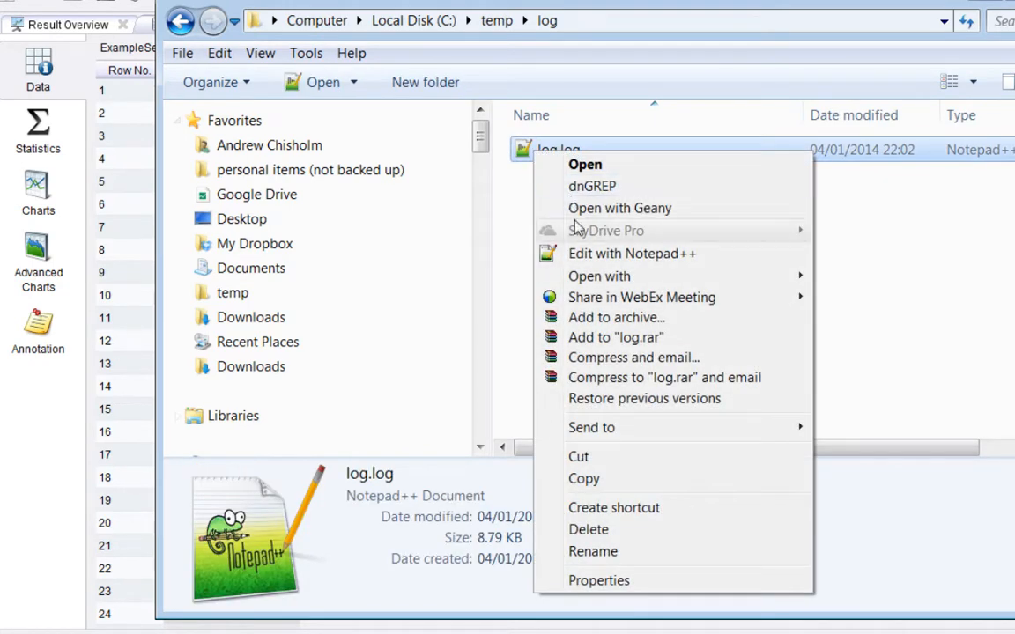
{"action": "left_click", "coordinate": [573, 253]}
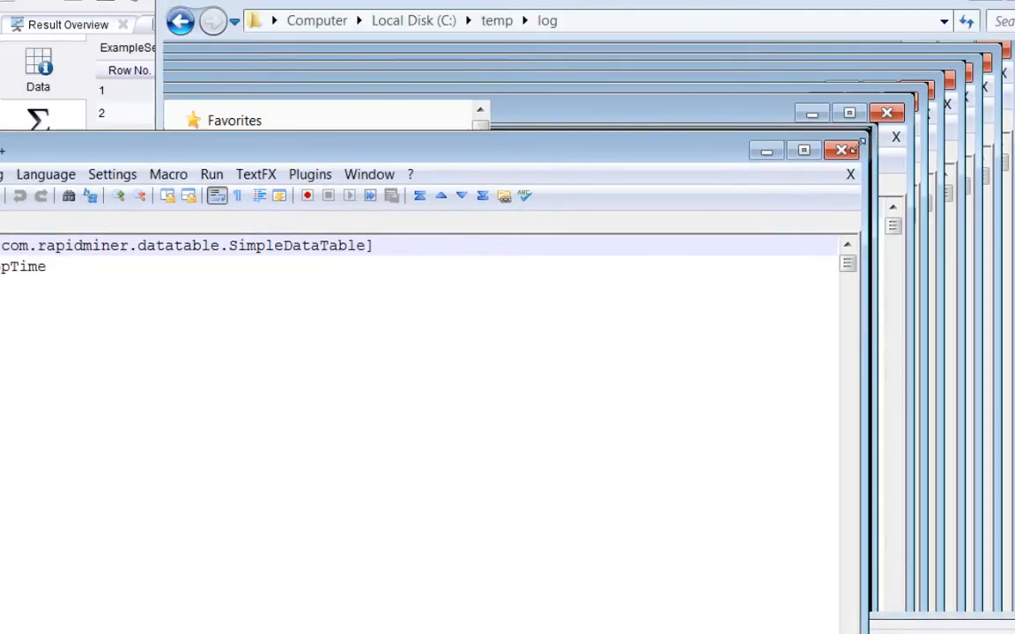
{"action": "left_click", "coordinate": [988, 3]}
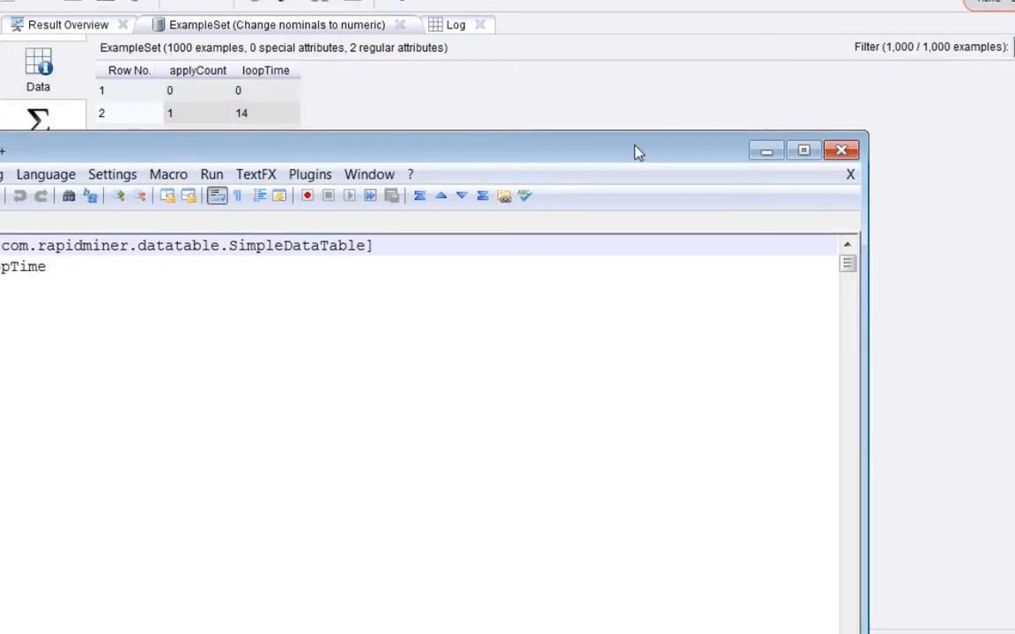
{"action": "left_click_drag", "start_coordinate": [635, 148], "coordinate": [1014, 0]}
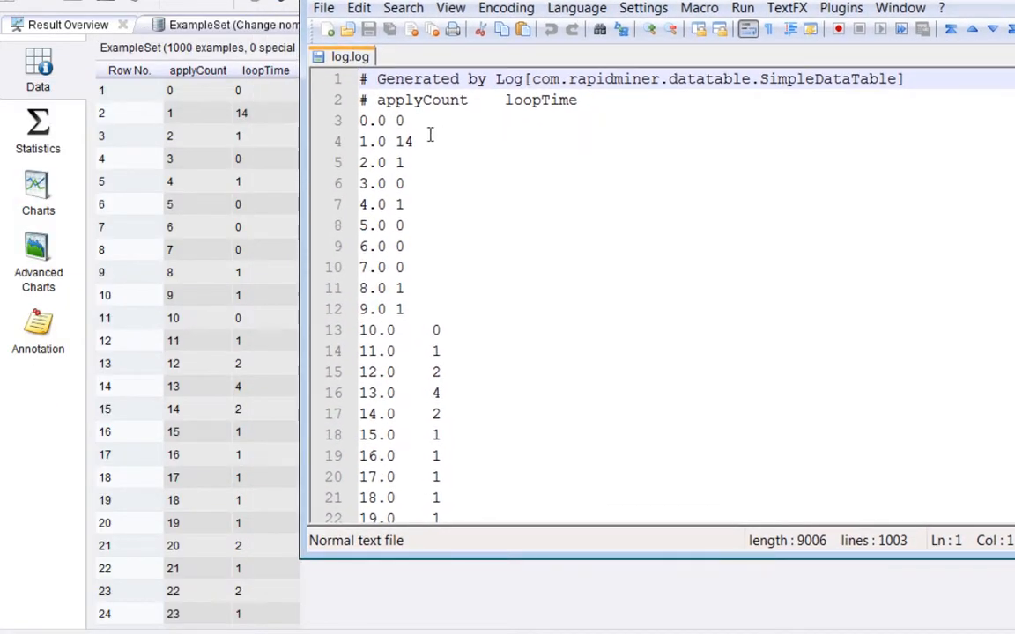
{"action": "left_click_drag", "start_coordinate": [509, 0], "coordinate": [529, 0]}
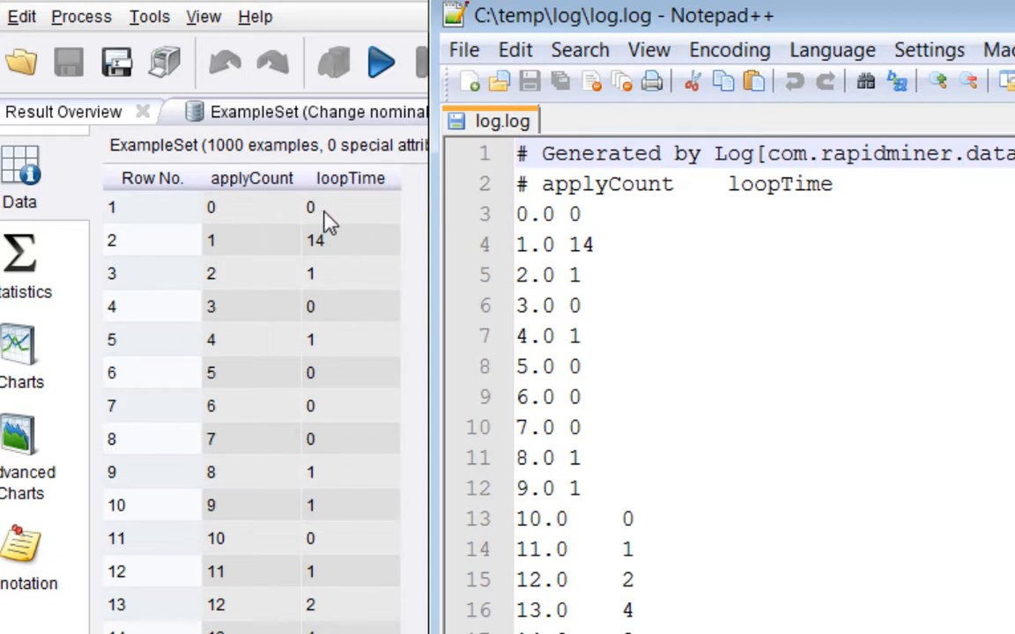
{"action": "left_click_drag", "start_coordinate": [680, 17], "coordinate": [686, 30]}
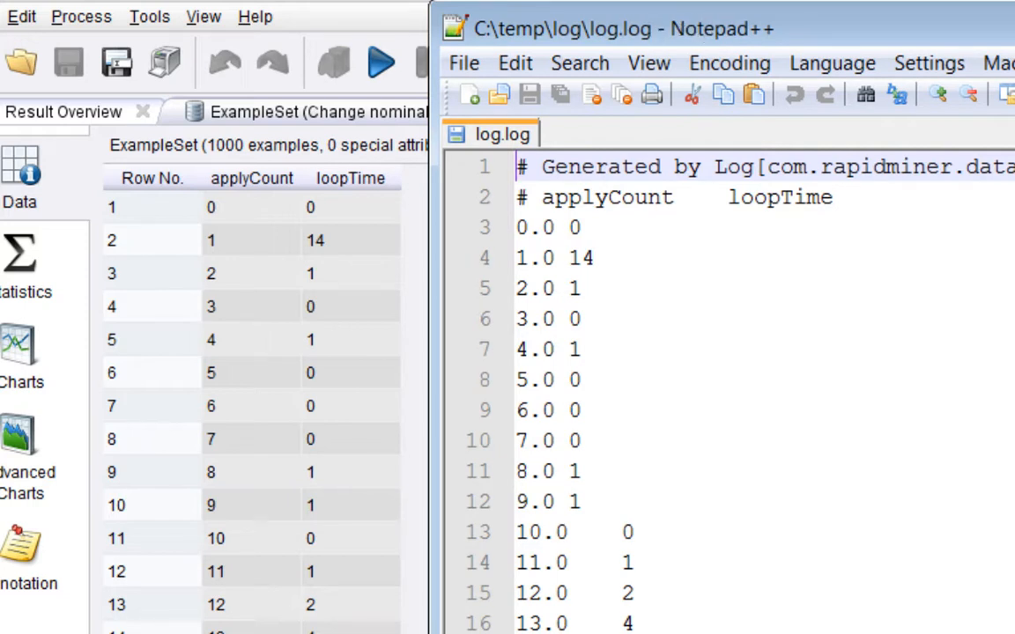
Dismiss Notepad++, return to the process design and enable the Log operator's persistent option
{"action": "left_click", "coordinate": [1008, 18]}
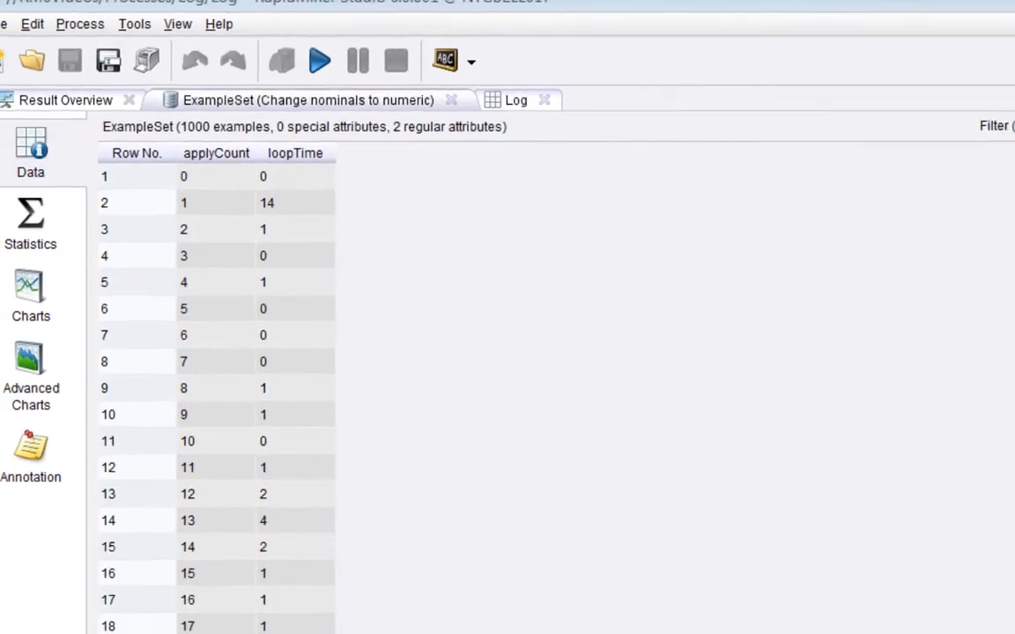
{"action": "left_click", "coordinate": [908, 60]}
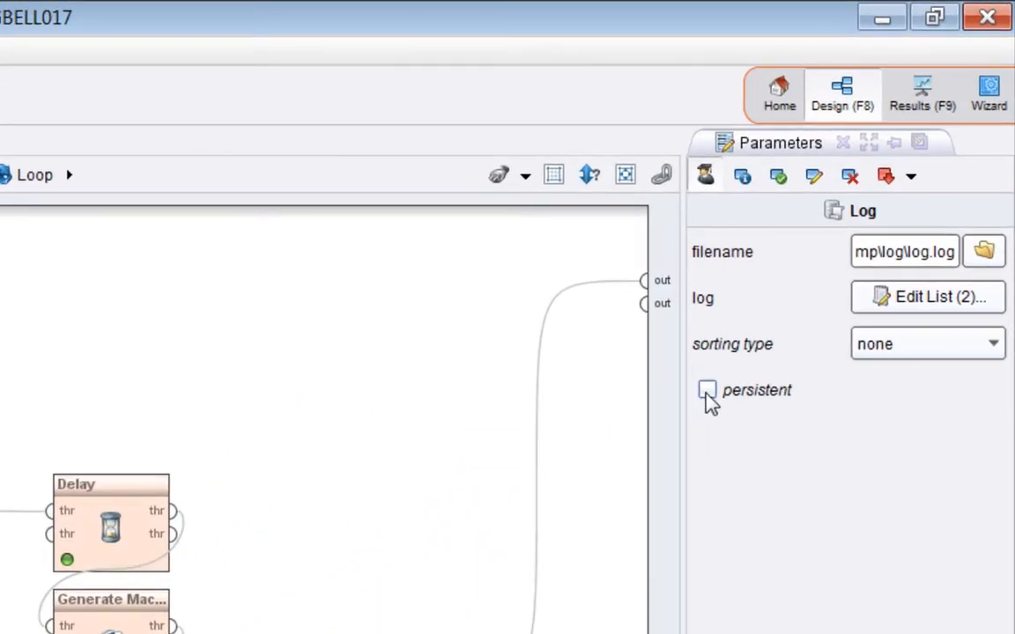
{"action": "left_click", "coordinate": [706, 394]}
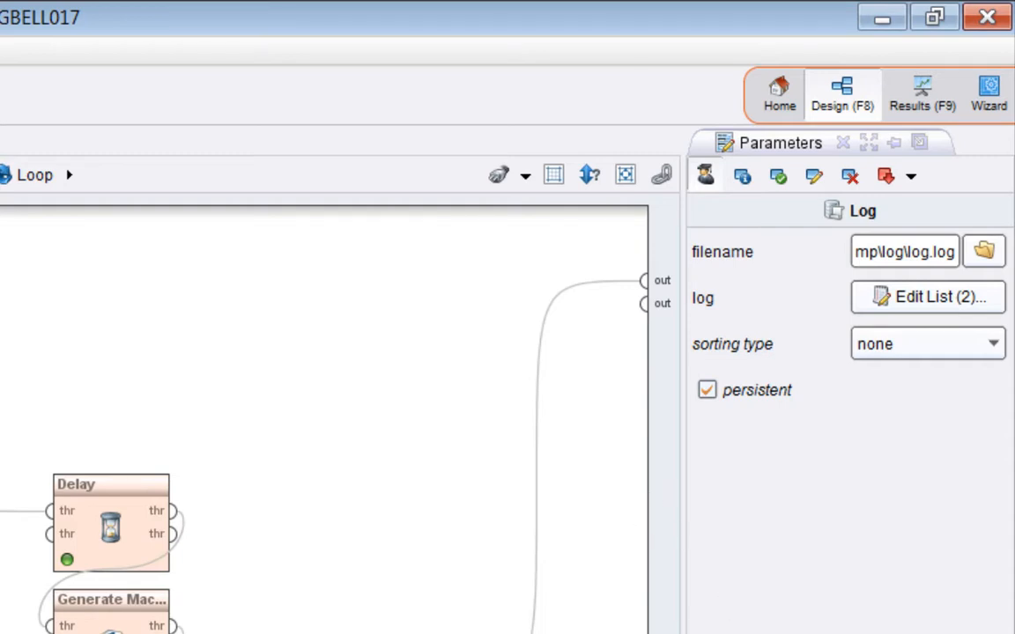
Switch to Windows Explorer and delete log.log from the C:\temp\log folder
{"action": "key", "text": "alt+Tab"}
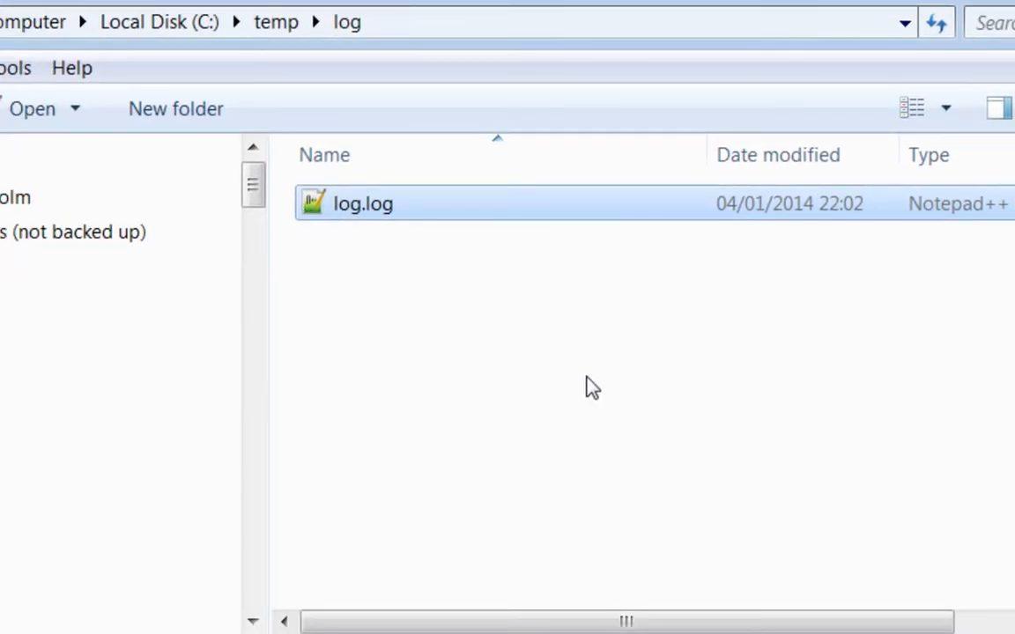
{"action": "key", "text": "Delete"}
{"action": "left_click", "coordinate": [450, 517]}
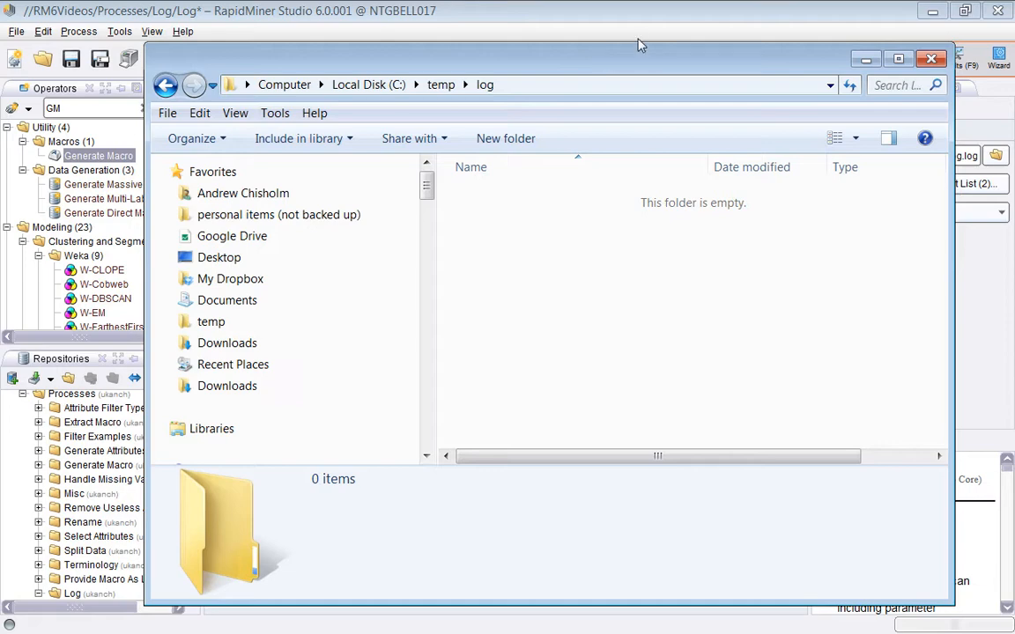
Save and run the process in RapidMiner, check the C:\temp\log folder for the log file, and minimize the folder window
{"action": "left_click", "coordinate": [69, 57]}
{"action": "left_click", "coordinate": [257, 60]}
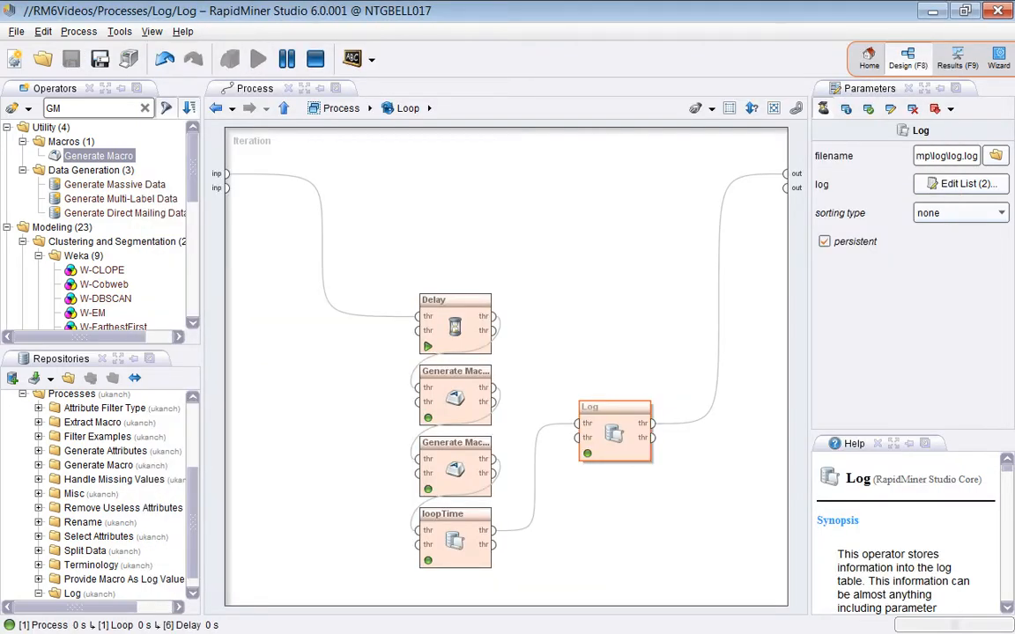
{"action": "left_click", "coordinate": [885, 633]}
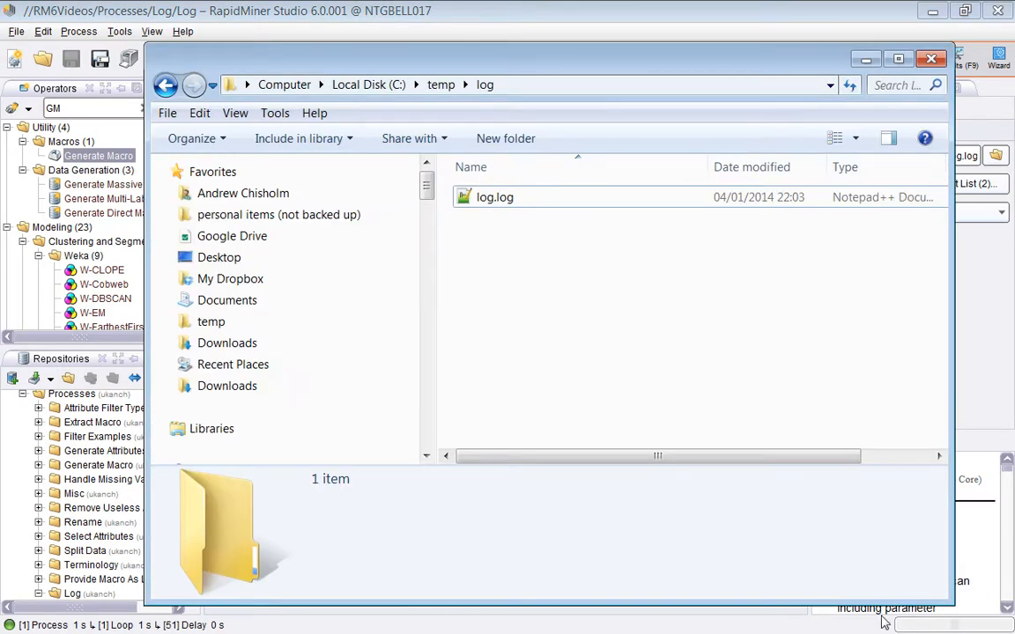
{"action": "left_click_drag", "start_coordinate": [749, 57], "coordinate": [708, 44]}
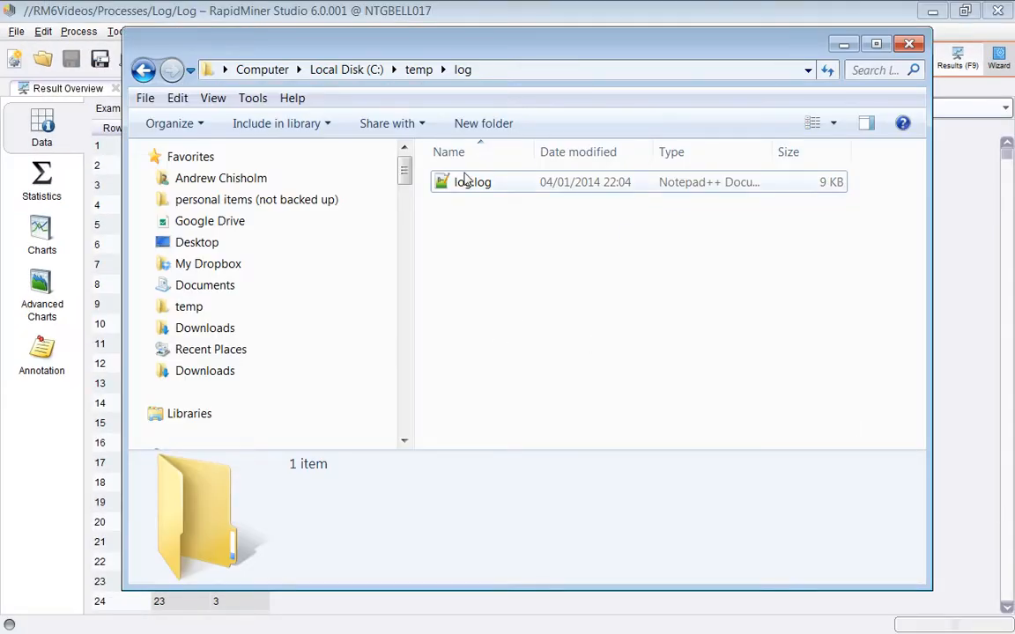
{"action": "left_click", "coordinate": [842, 44]}
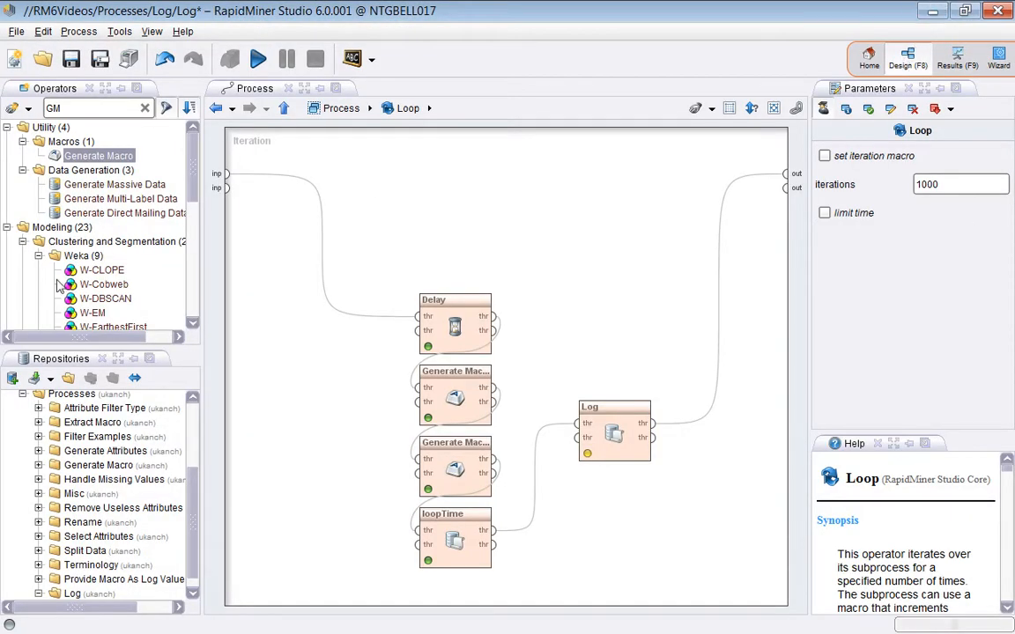
Set the Log operator's sorting type to top-k with applyCount as the sorting dimension and a sorting k of 10
{"action": "left_click", "coordinate": [611, 435]}
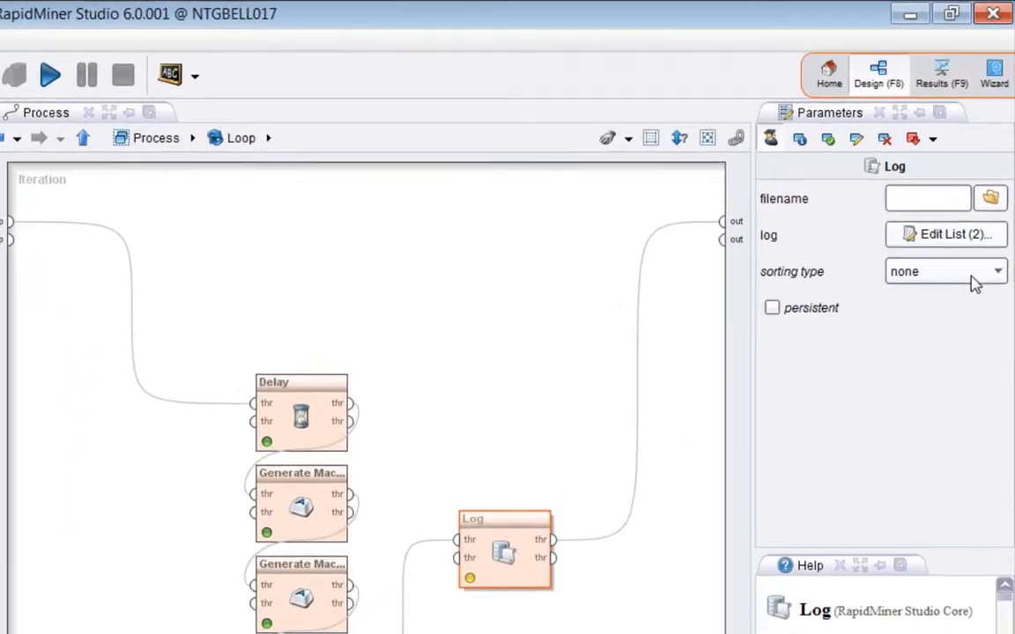
{"action": "left_click", "coordinate": [1002, 213]}
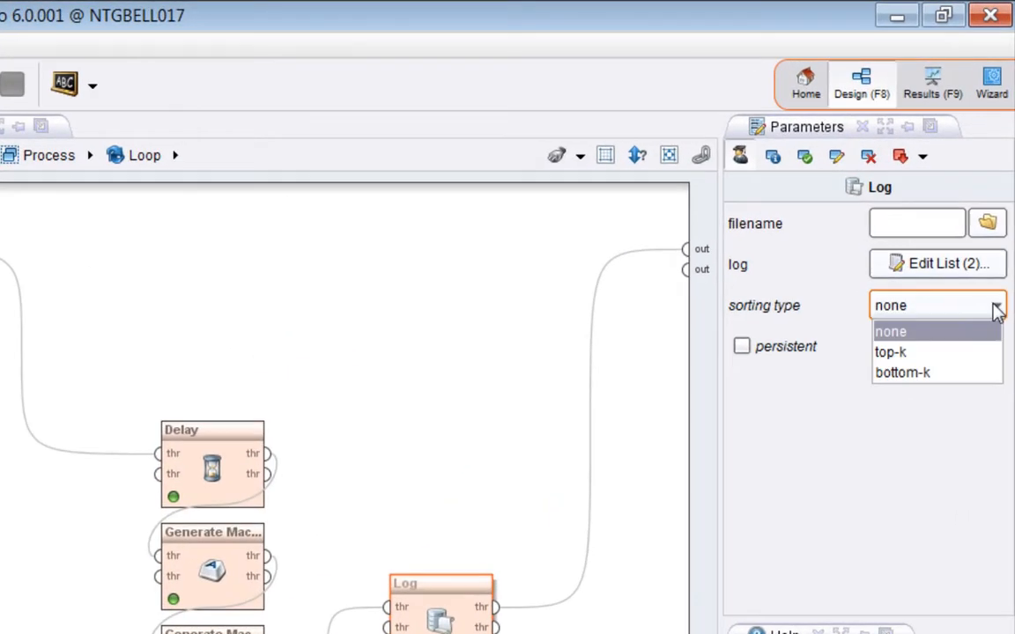
{"action": "left_click", "coordinate": [972, 354]}
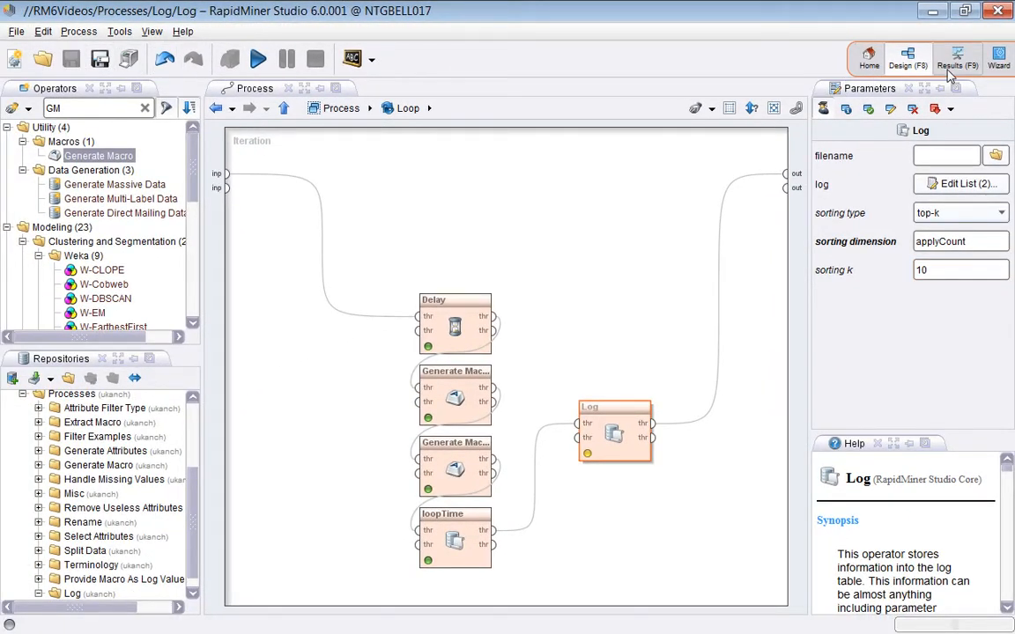
Run the process from the results view and examine the top-k log entries in the ExampleSet data table
{"action": "left_click", "coordinate": [957, 60]}
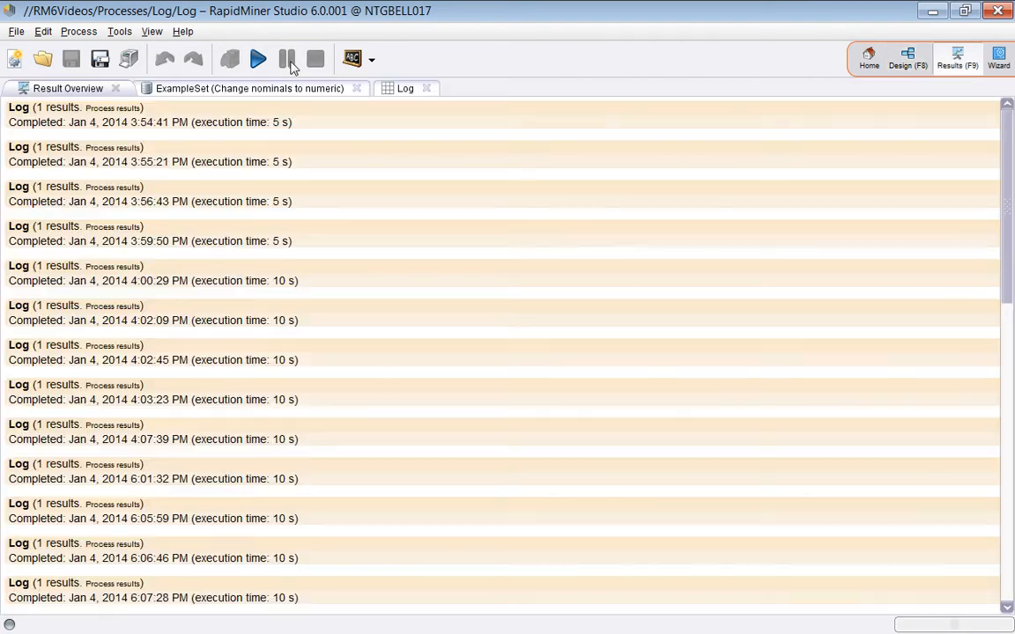
{"action": "left_click", "coordinate": [259, 62]}
{"action": "left_click", "coordinate": [39, 111]}
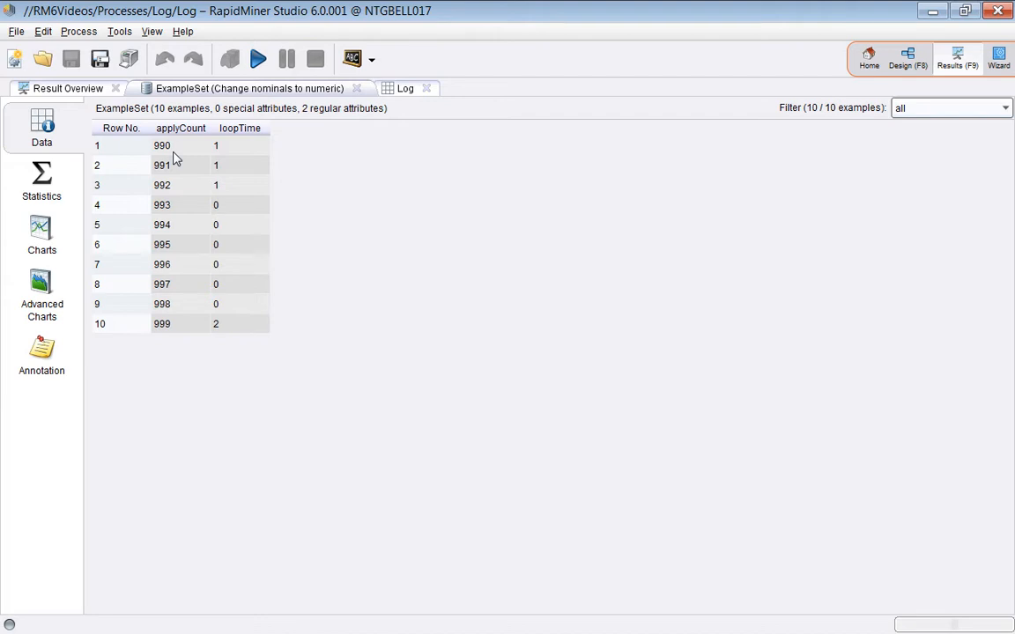
Return to the process design and set the Log operator's sorting type back to none
{"action": "left_click", "coordinate": [907, 58]}
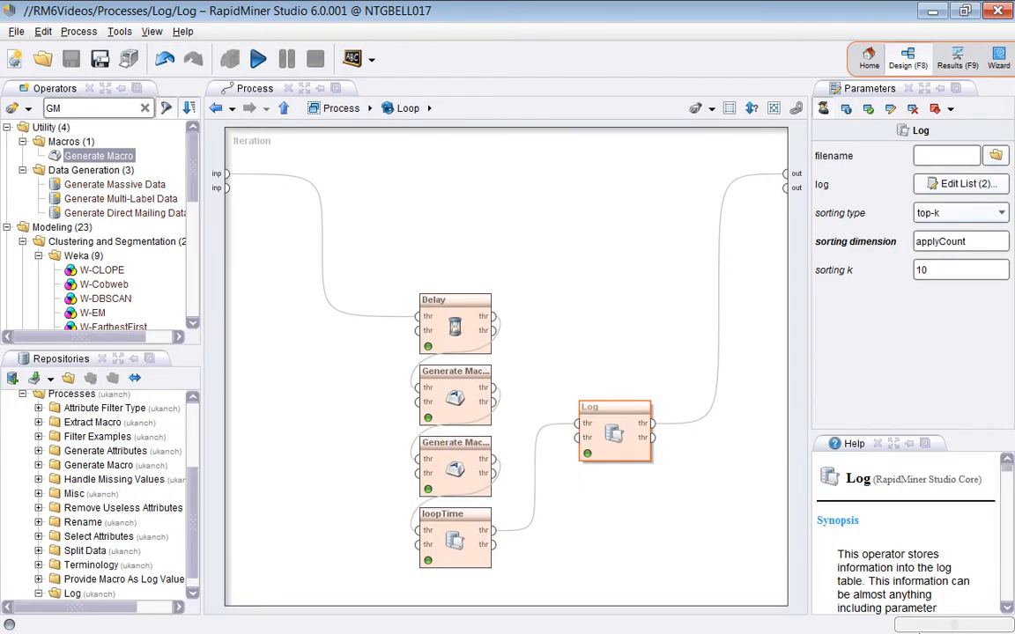
{"action": "left_click", "coordinate": [1002, 213]}
{"action": "left_click", "coordinate": [943, 229]}
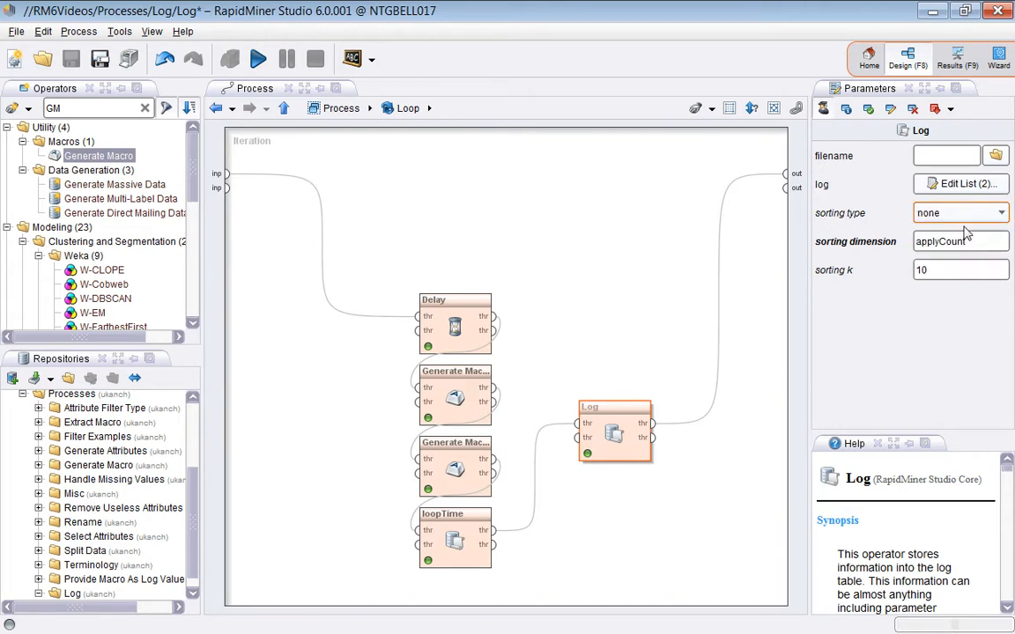
{"action": "left_click", "coordinate": [657, 284]}
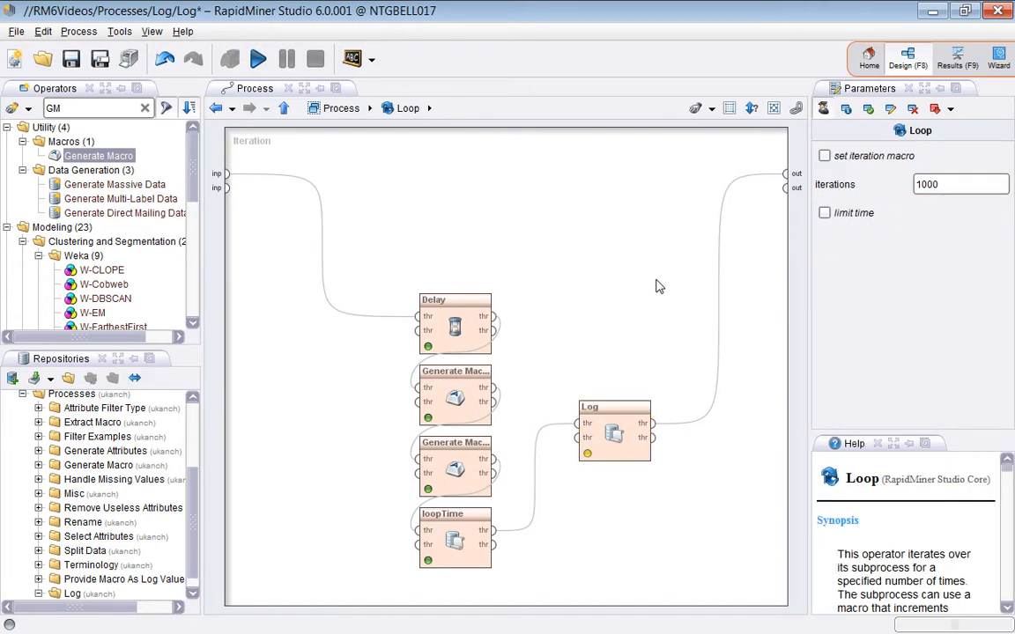
{"action": "left_click", "coordinate": [586, 414]}
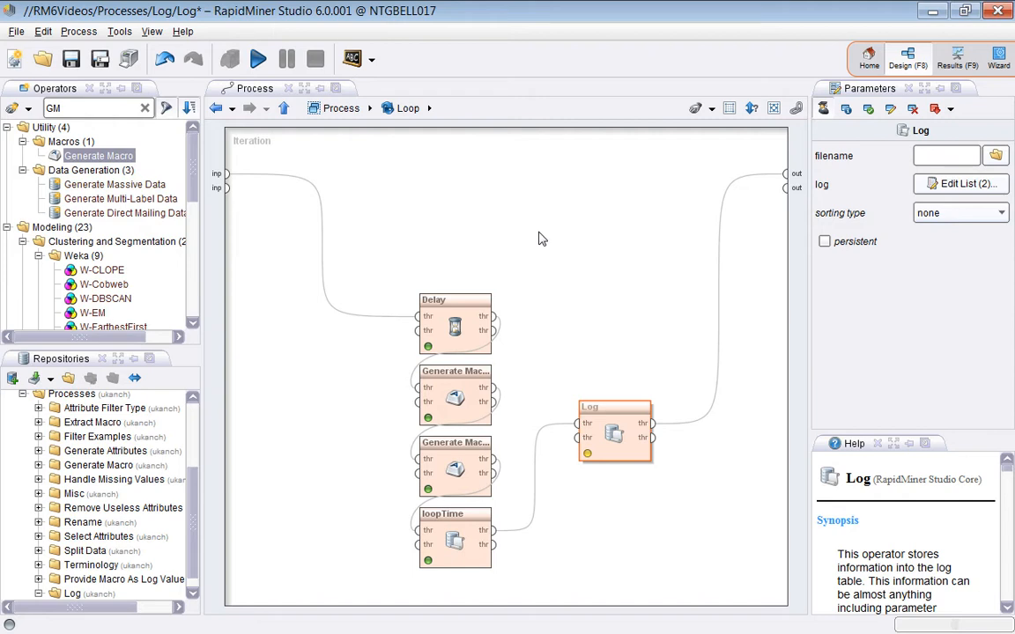
Run the process again and examine the loopTime statistics and histogram of the resulting ExampleSet
{"action": "left_click", "coordinate": [258, 59]}
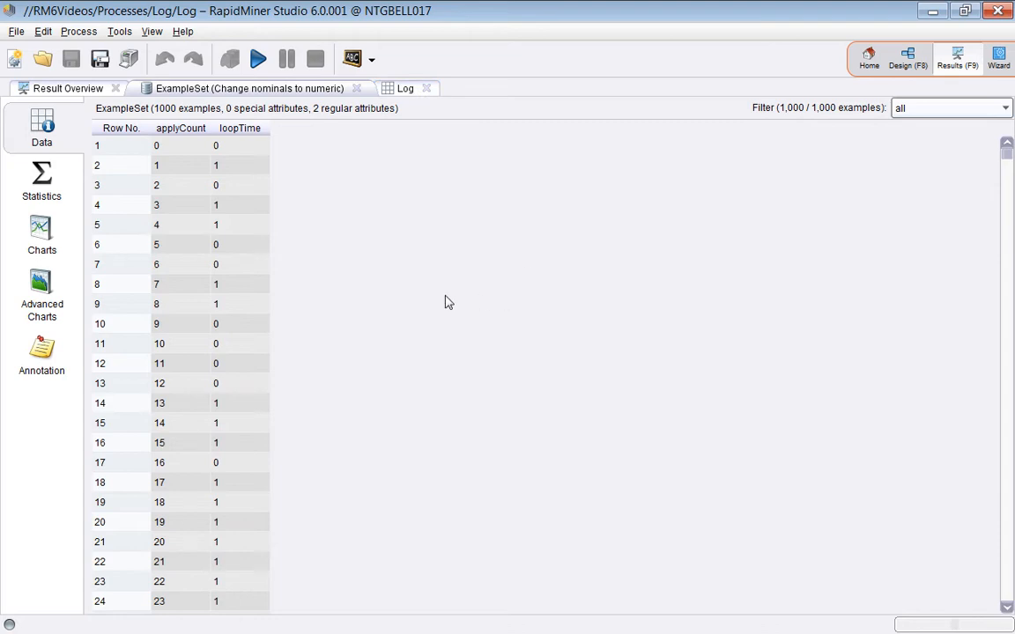
{"action": "left_click", "coordinate": [39, 191]}
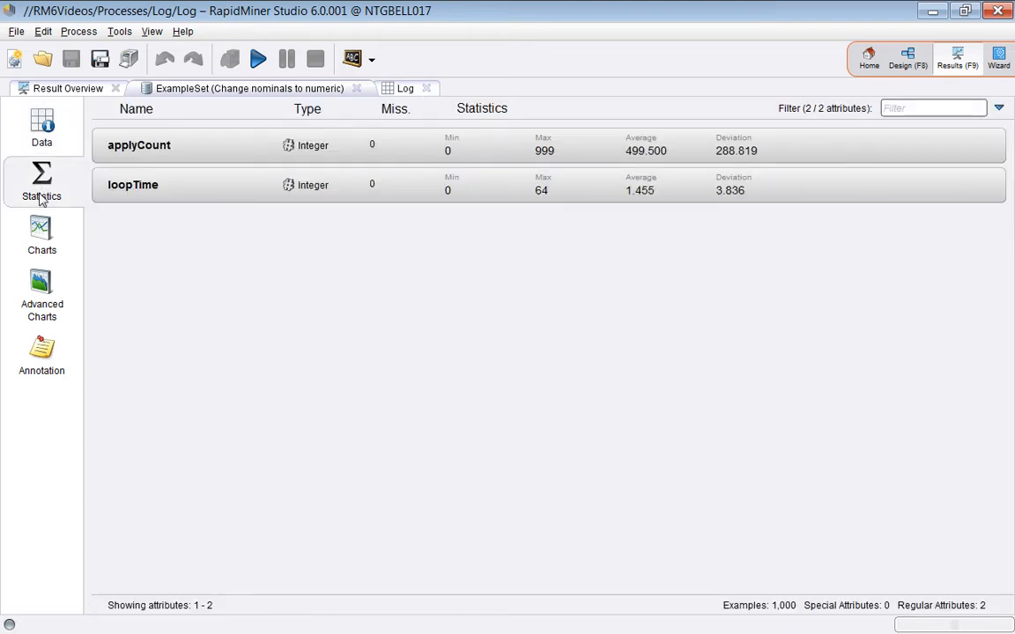
{"action": "left_click", "coordinate": [34, 231]}
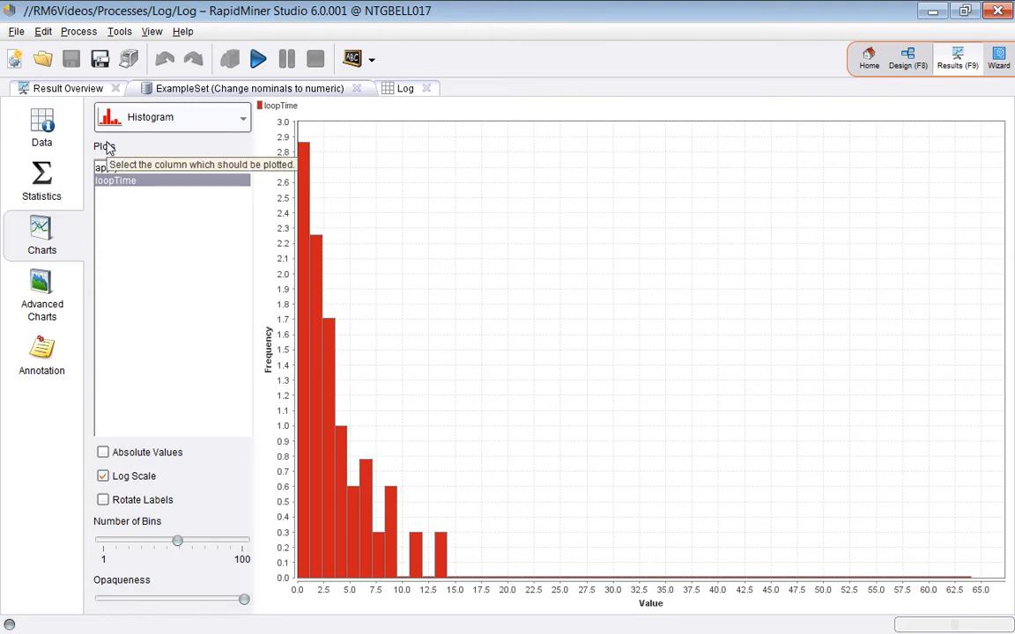
Return to the process design and open the Log operator's log parameter list to review its applyCount and loopTime entries
{"action": "left_click", "coordinate": [900, 64]}
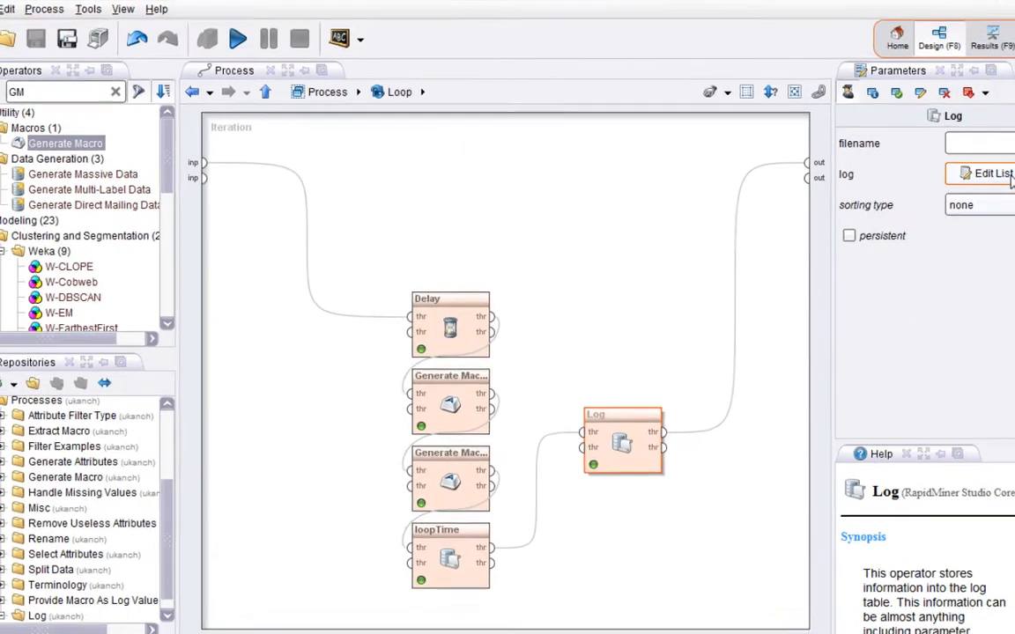
{"action": "left_click", "coordinate": [956, 182]}
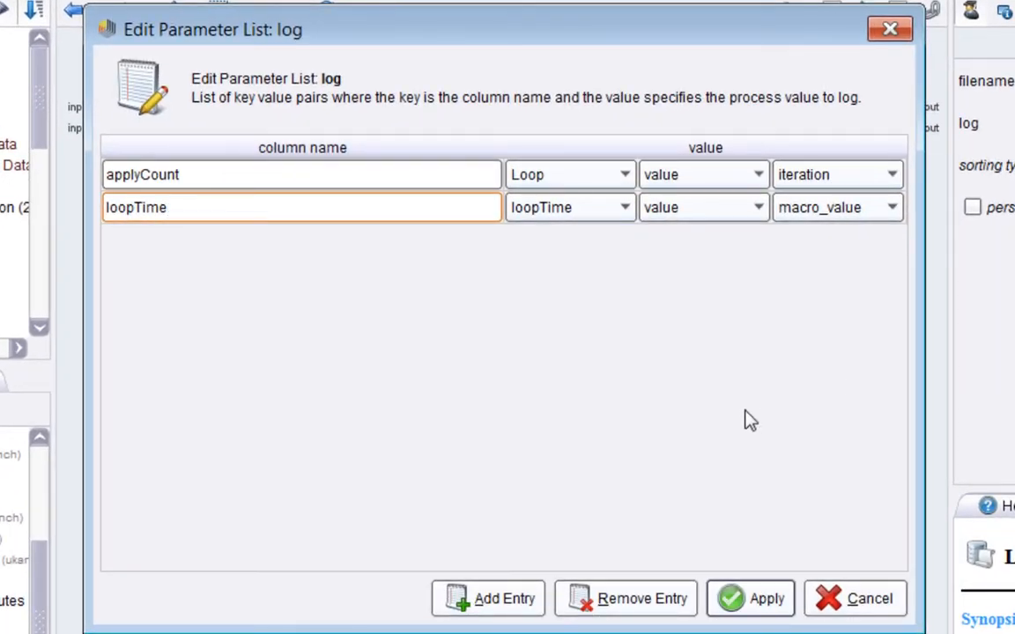